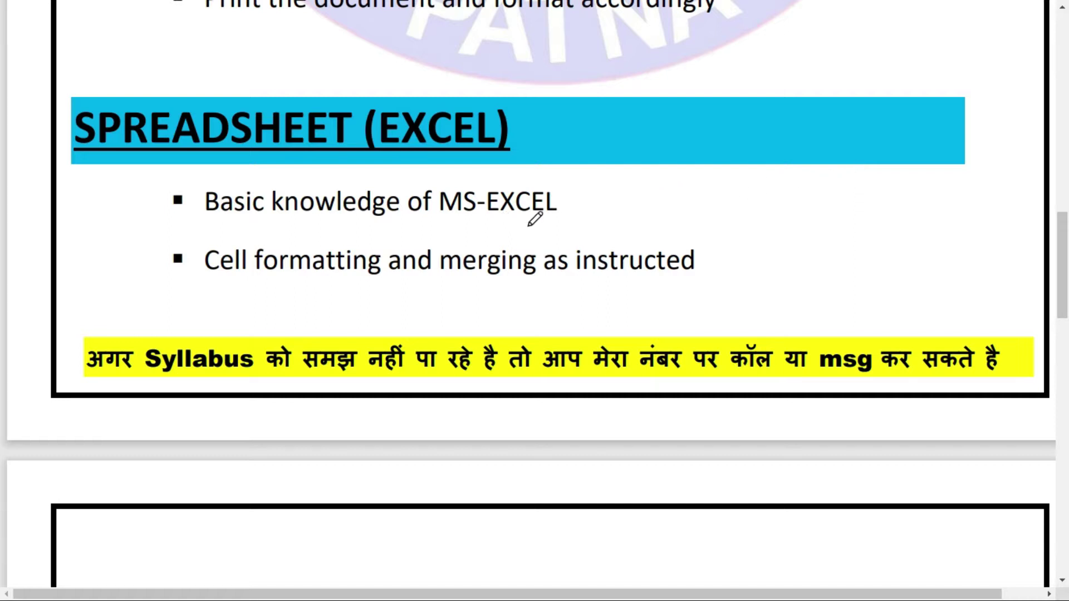
# Step: Underline MS-EXCEL, 'Basic knowledge', 'Cell formatting' and 'merging' in the syllabus with the pen
pyautogui.moveTo(426, 223); pyautogui.dragTo(588, 238)
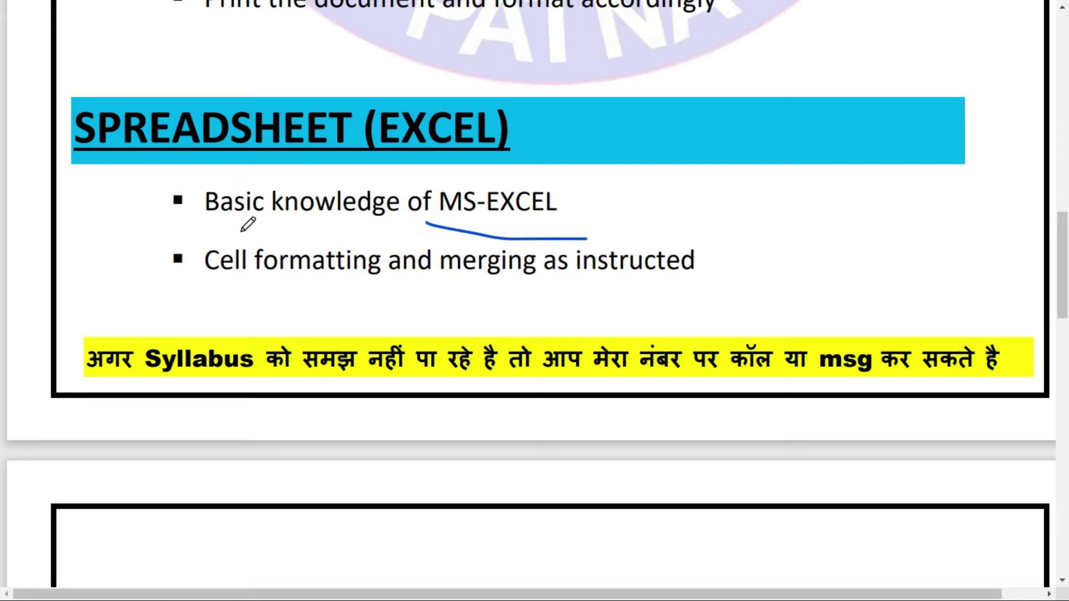
pyautogui.moveTo(217, 229); pyautogui.dragTo(558, 231)
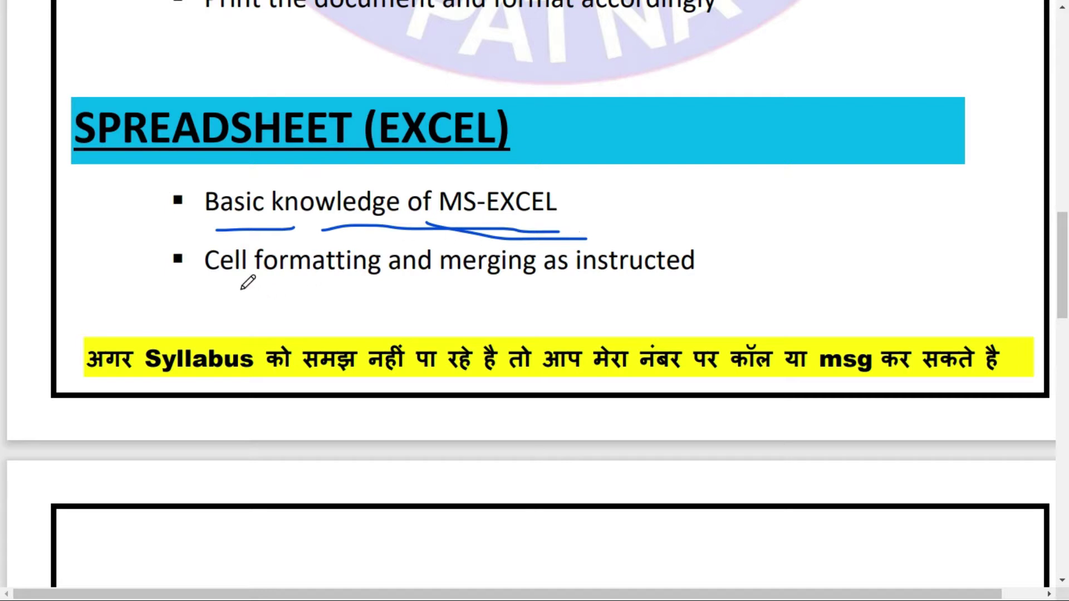
pyautogui.moveTo(209, 286); pyautogui.dragTo(361, 288)
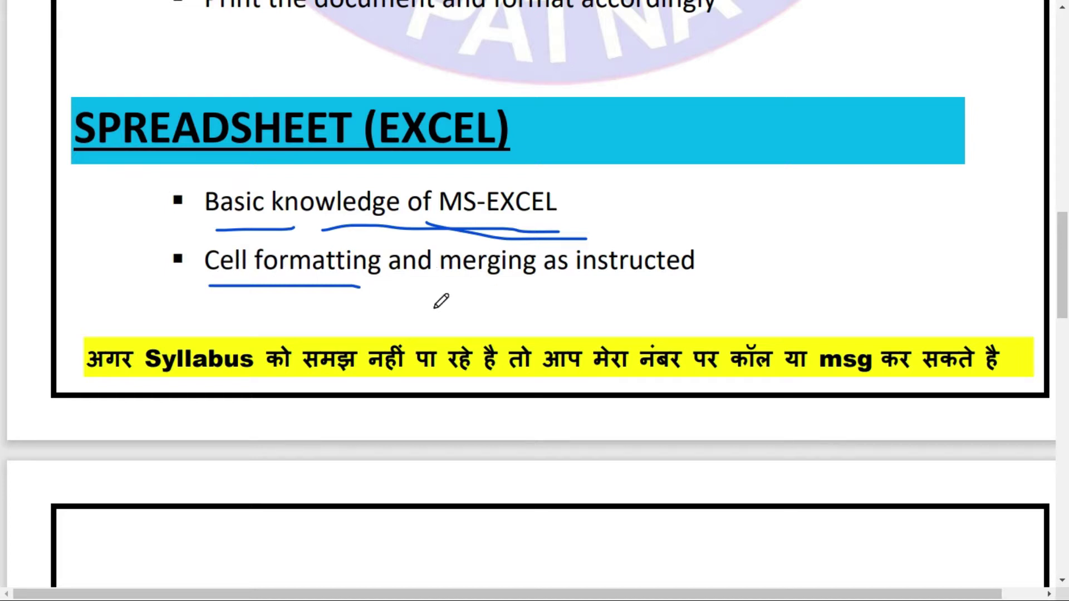
pyautogui.moveTo(467, 287)
pyautogui.mouseDown()
pyautogui.moveTo(570, 294)
pyautogui.moveTo(473, 285)
pyautogui.mouseUp()
pyautogui.moveTo(603, 290); pyautogui.dragTo(693, 290)
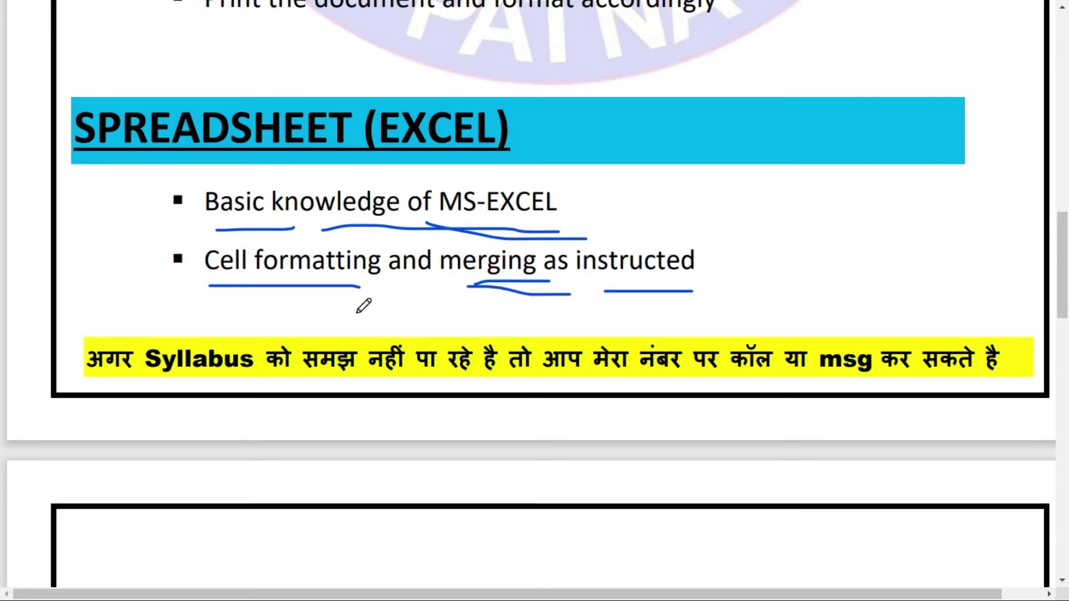
pyautogui.scroll(-3, 369, 308)
# Step: Underline 'Table insertion' and 'formatting' on the new page, then switch to the Excel workbook
pyautogui.scroll(-2, 369, 307)
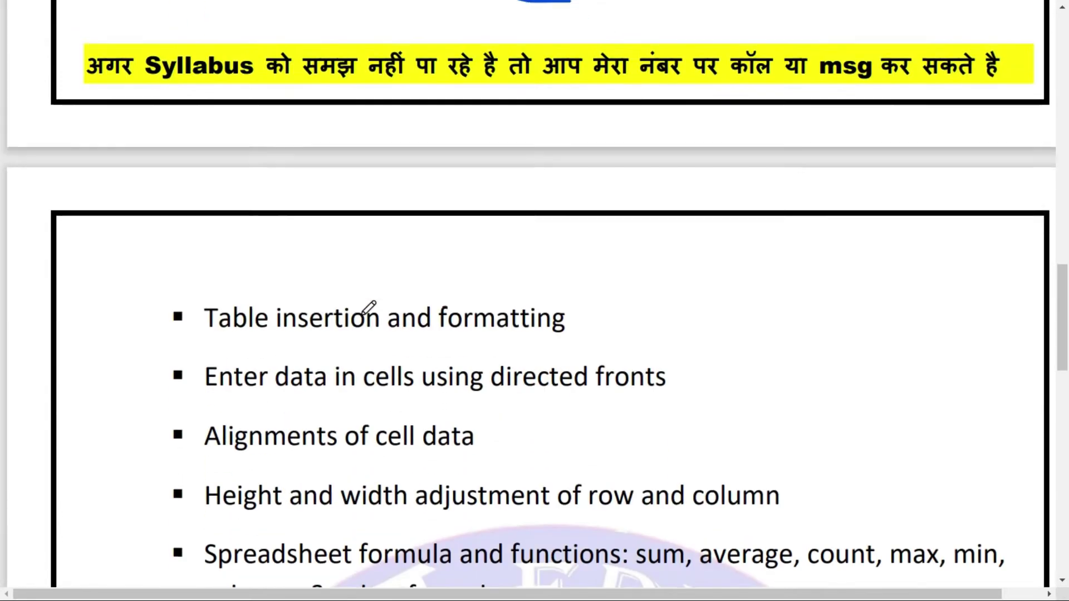
pyautogui.moveTo(223, 344); pyautogui.dragTo(335, 345)
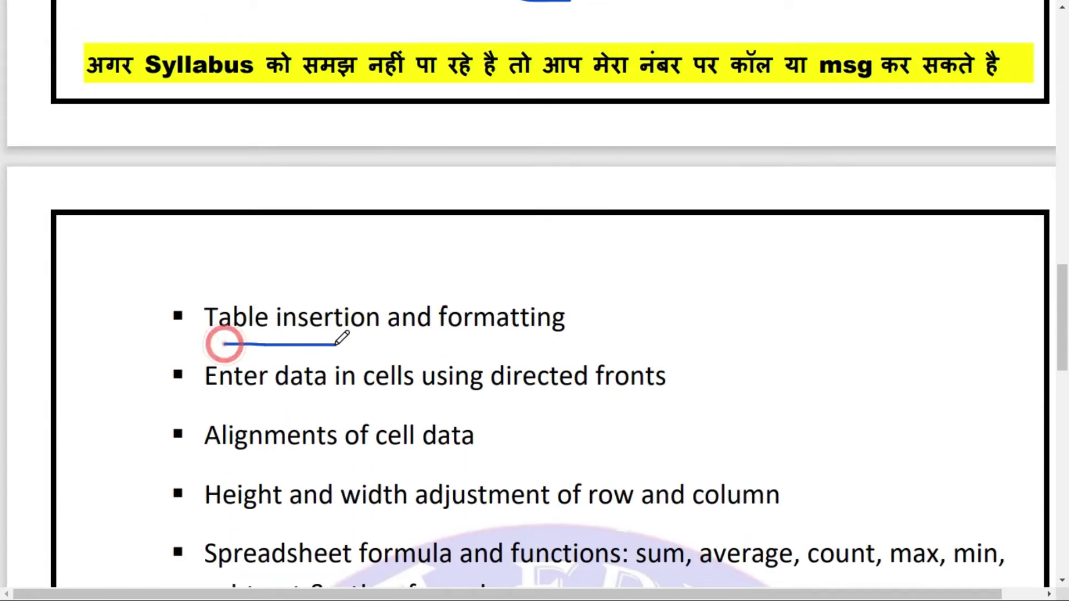
pyautogui.moveTo(440, 345); pyautogui.dragTo(583, 343)
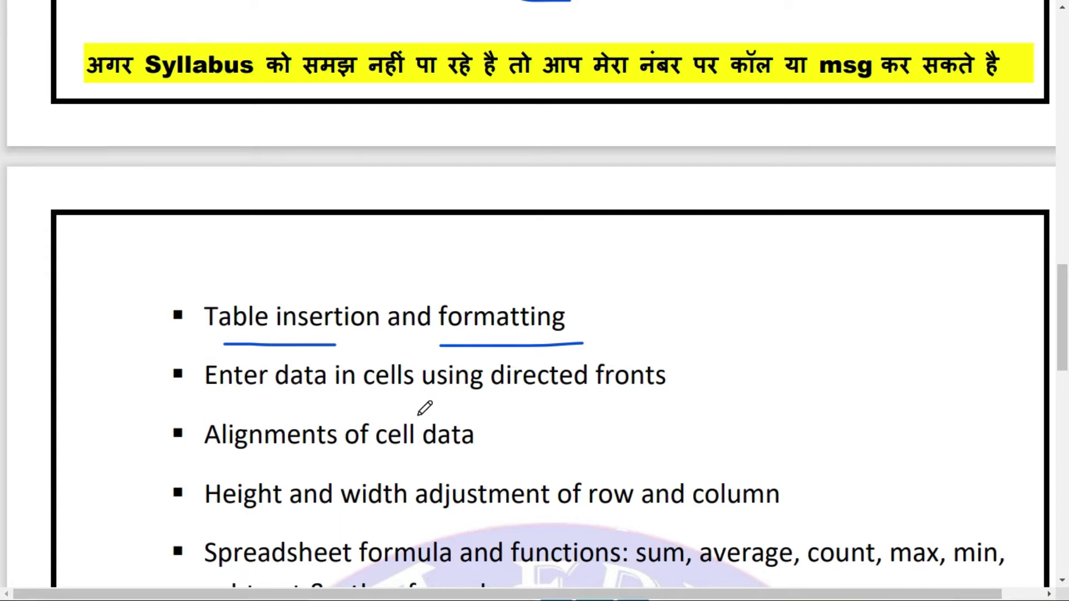
pyautogui.hotkey('alt', 'Tab')
pyautogui.hotkey('alt', 'Tab')
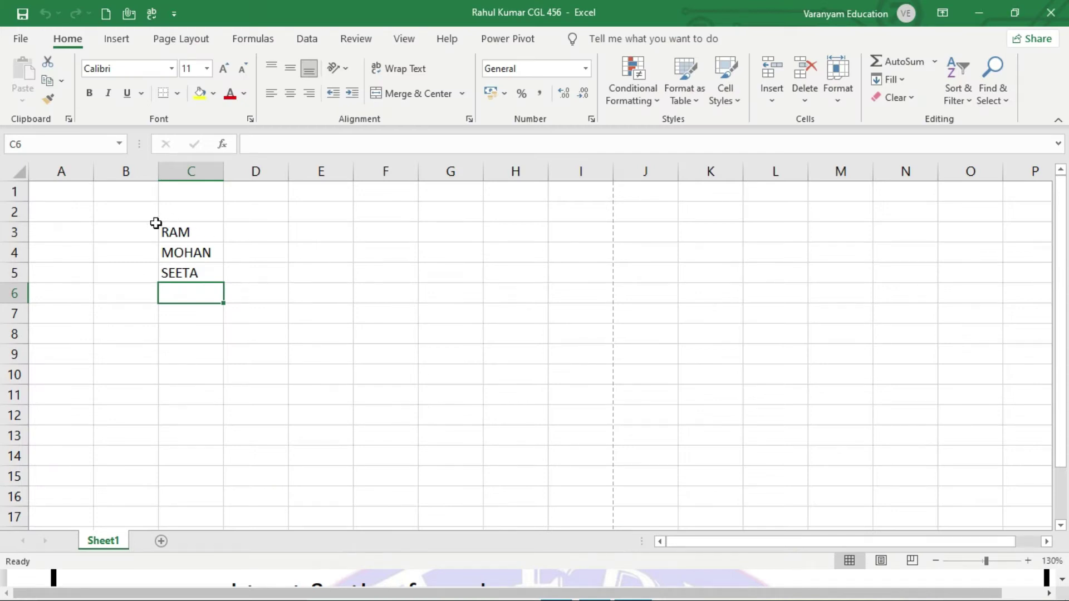
# Step: Delete the old names in B3:D6 and go back to cell A1
pyautogui.moveTo(141, 224); pyautogui.dragTo(255, 299)
pyautogui.press('Delete')
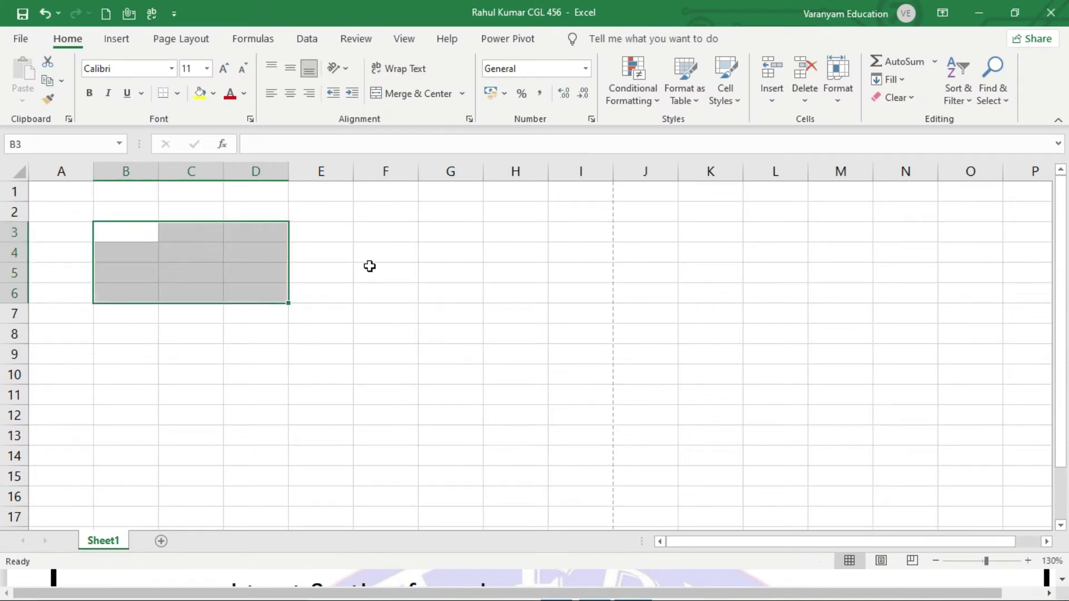
pyautogui.click(368, 265)
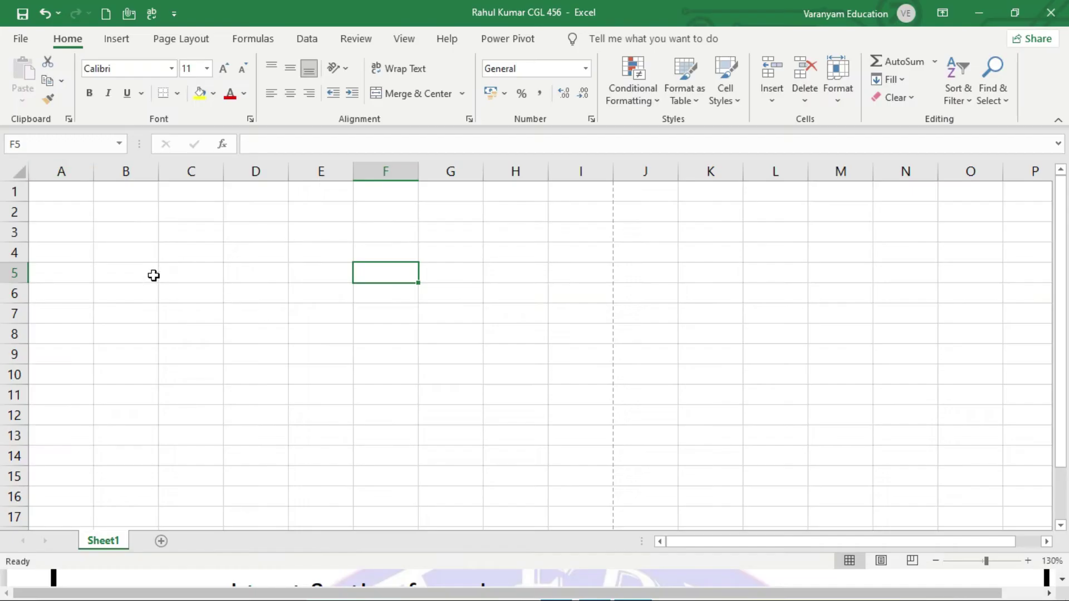
pyautogui.click(109, 214)
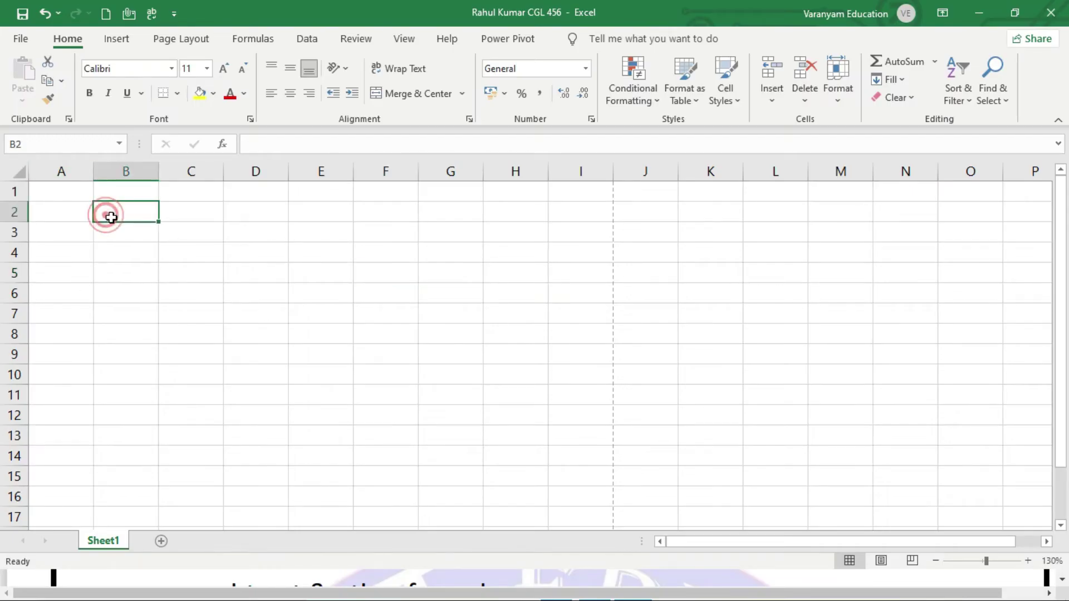
pyautogui.click(62, 187)
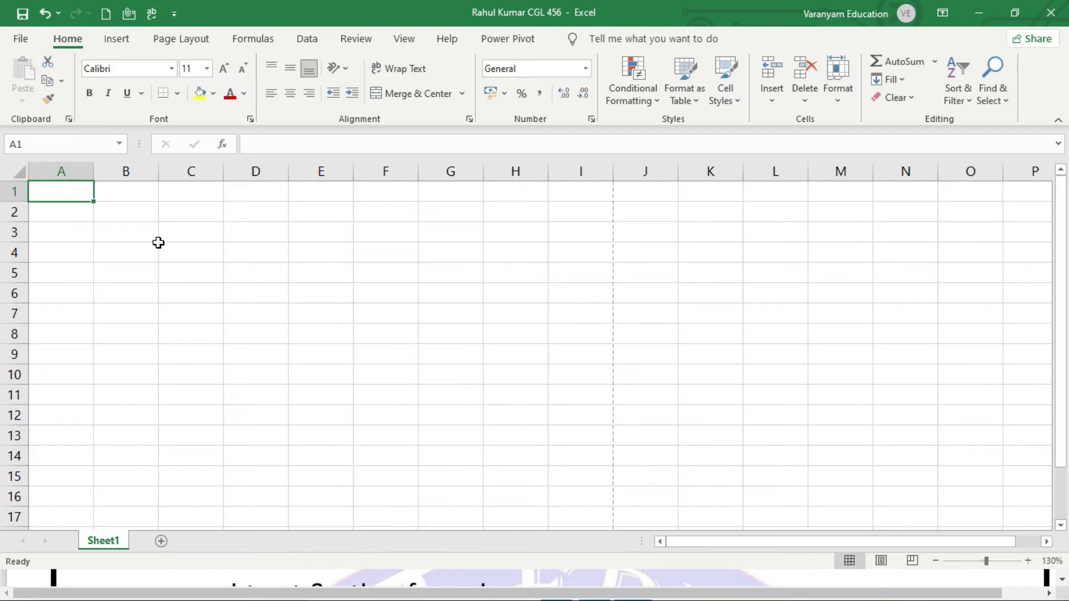
# Step: Enter RAHUL, ROHIT and RAVI in cells A1, A2 and A3, then select them
pyautogui.click(146, 257)
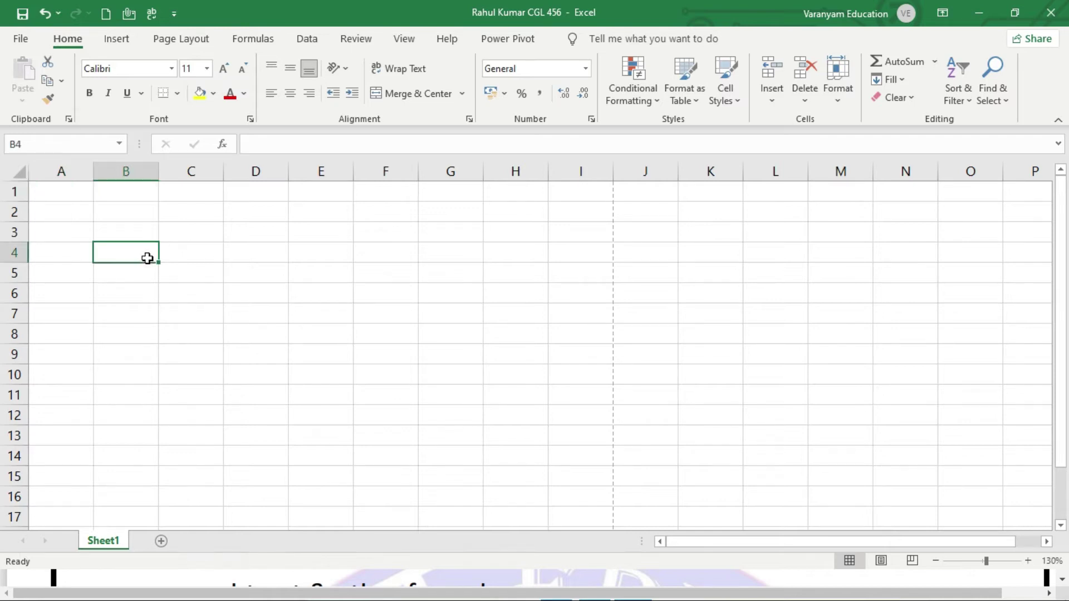
pyautogui.click(60, 191)
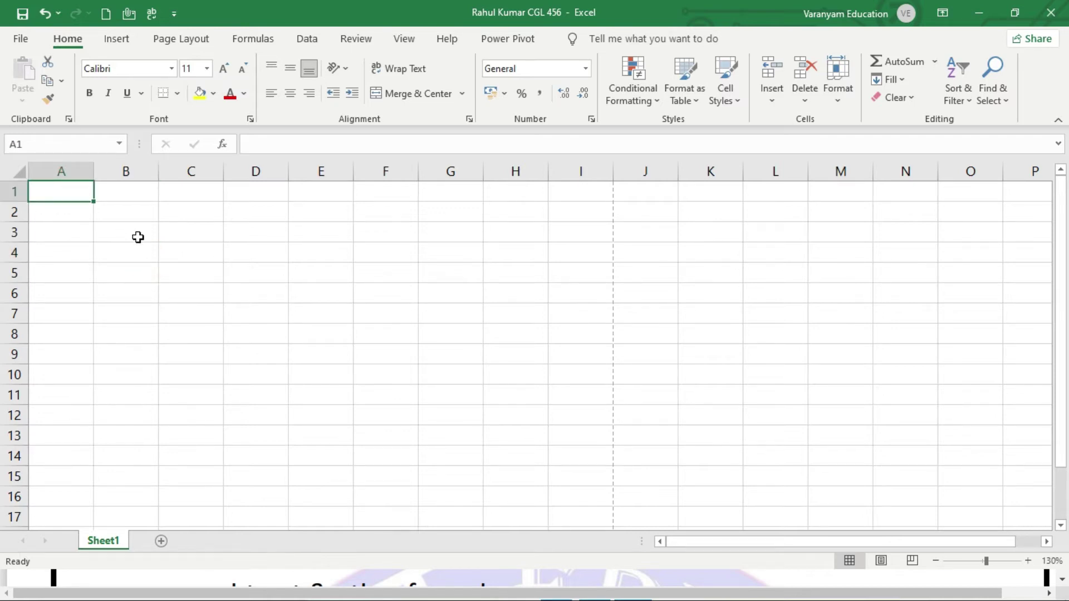
pyautogui.write('RAHUL')
pyautogui.press('Return')
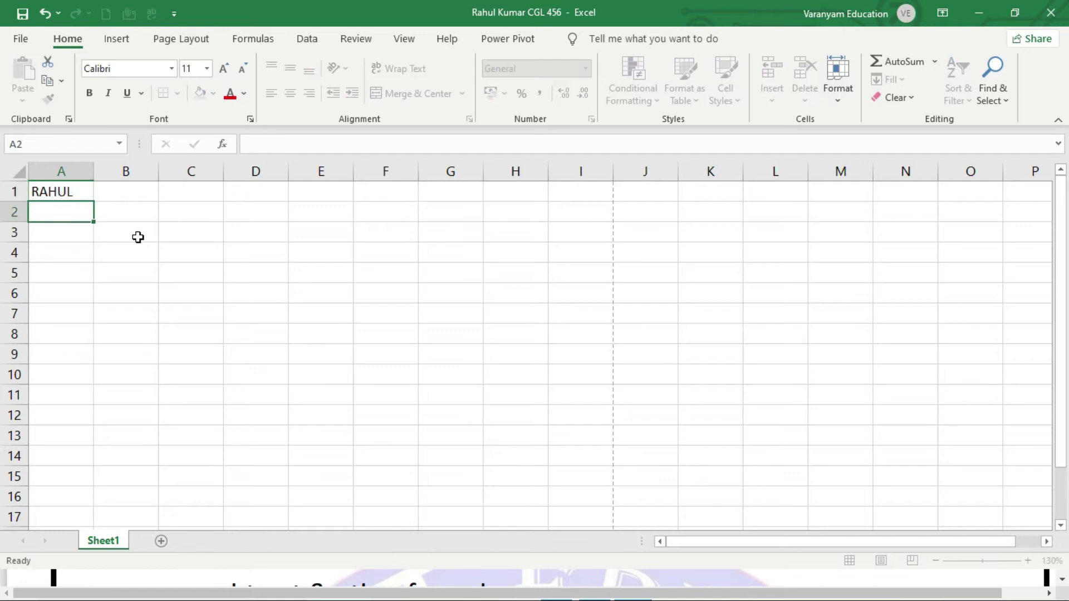
pyautogui.write('ROHIT')
pyautogui.press('Return')
pyautogui.write('RAVI')
pyautogui.press('Return')
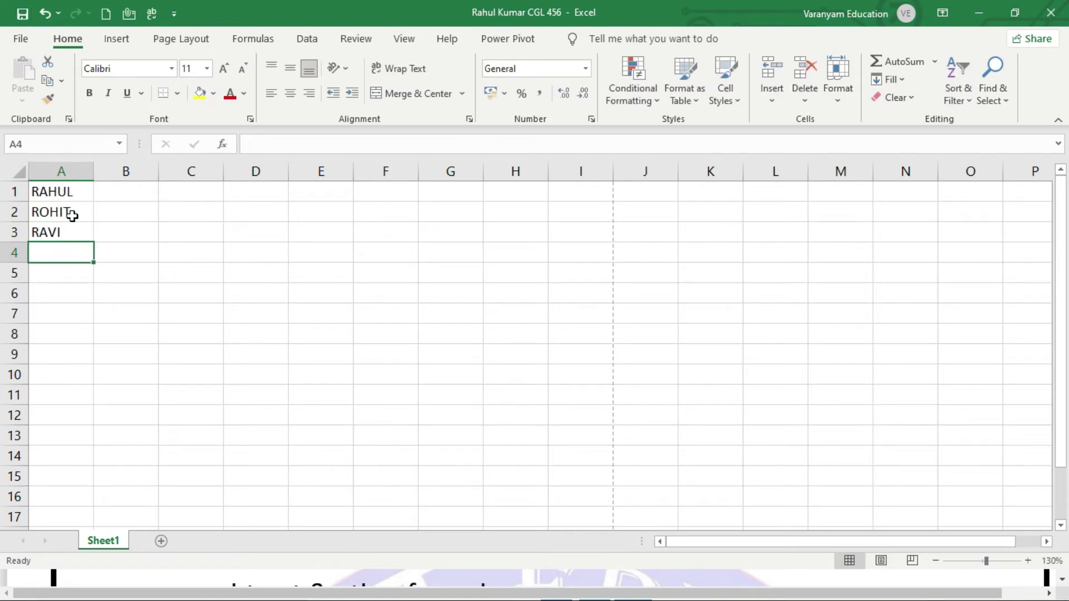
pyautogui.moveTo(68, 189); pyautogui.dragTo(81, 227)
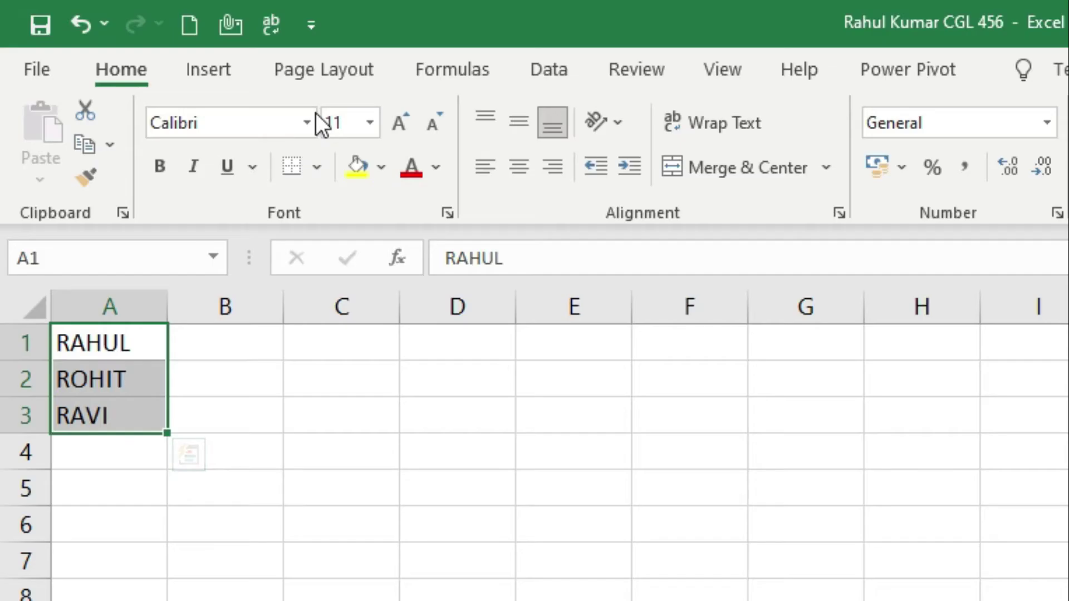
# Step: Change the names' font from Times New Roman to Verdana, then reselect the name cells
pyautogui.click(307, 120)
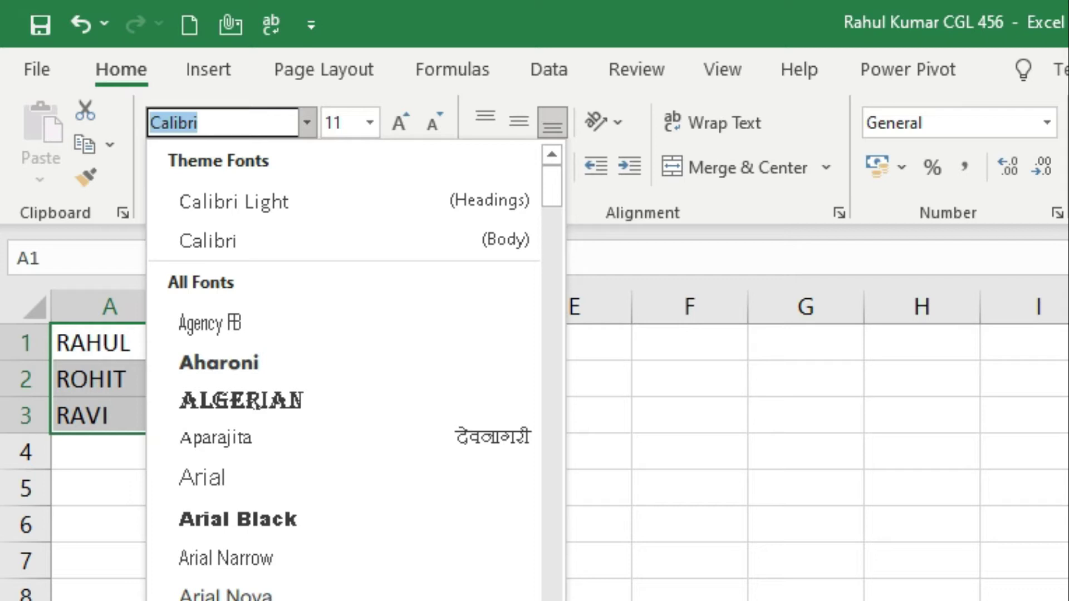
pyautogui.write('t')
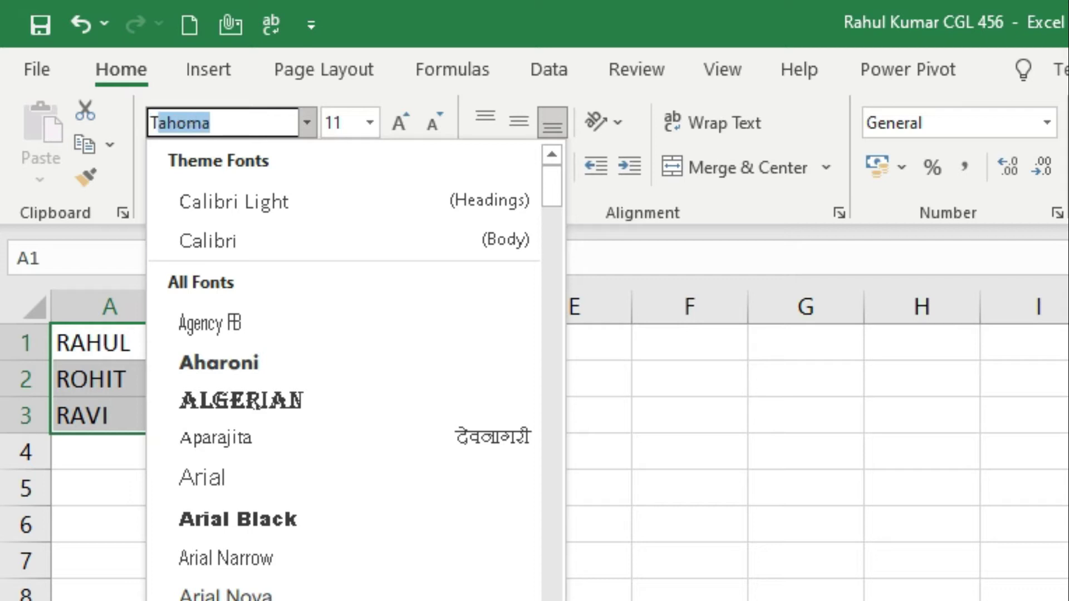
pyautogui.write('imes New R')
pyautogui.press('Return')
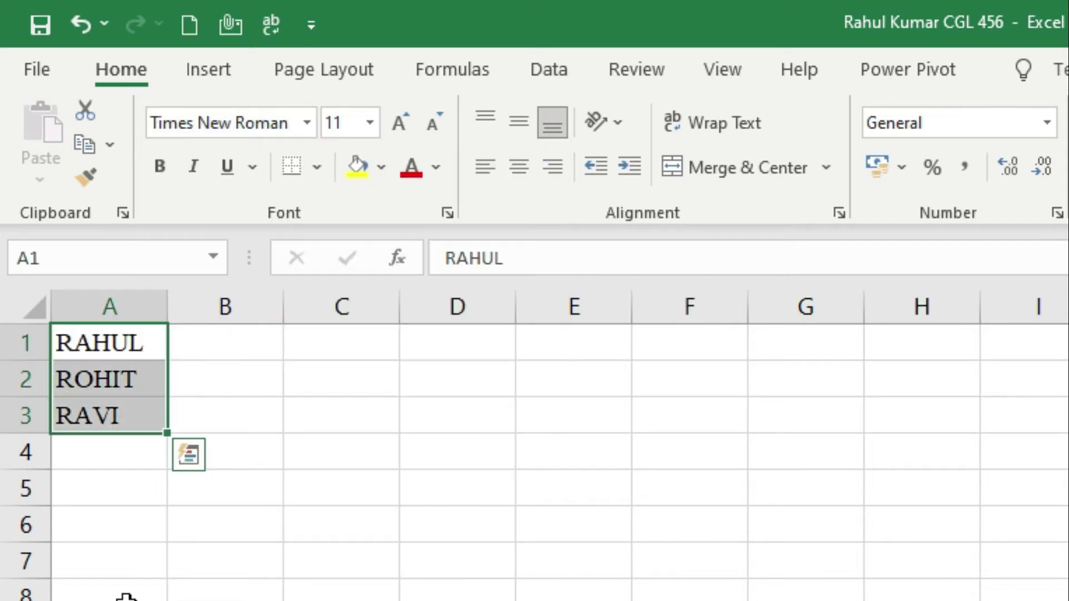
pyautogui.click(307, 123)
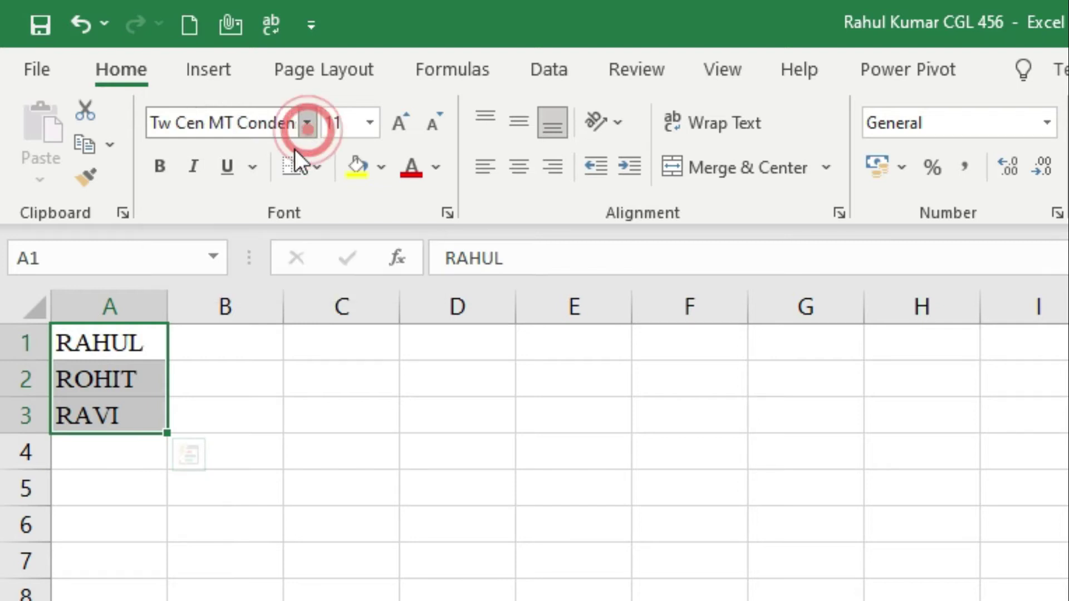
pyautogui.scroll(15, 267, 490)
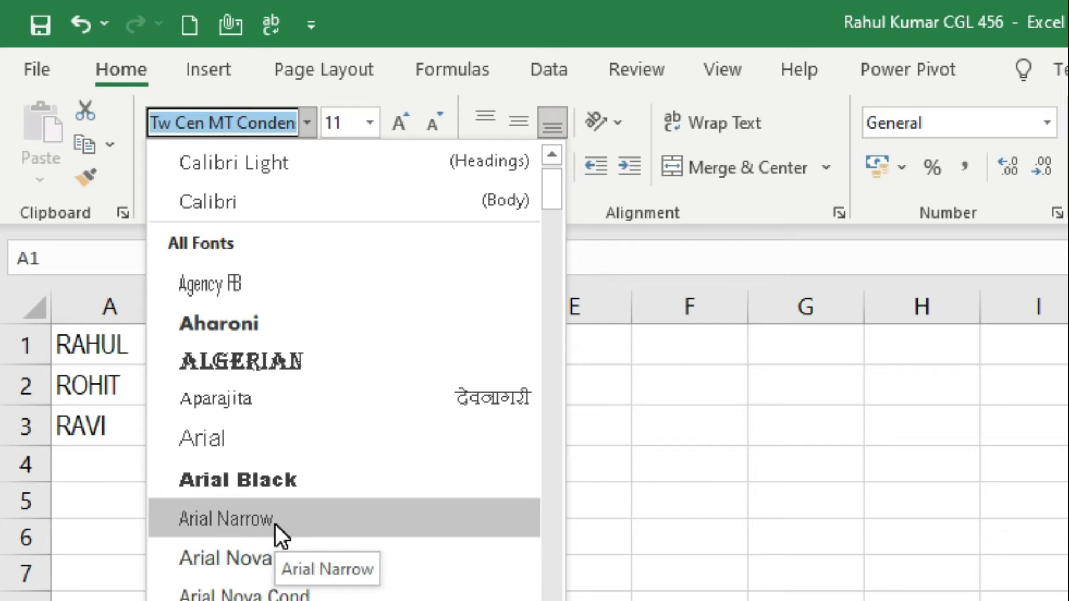
pyautogui.write('Verdana')
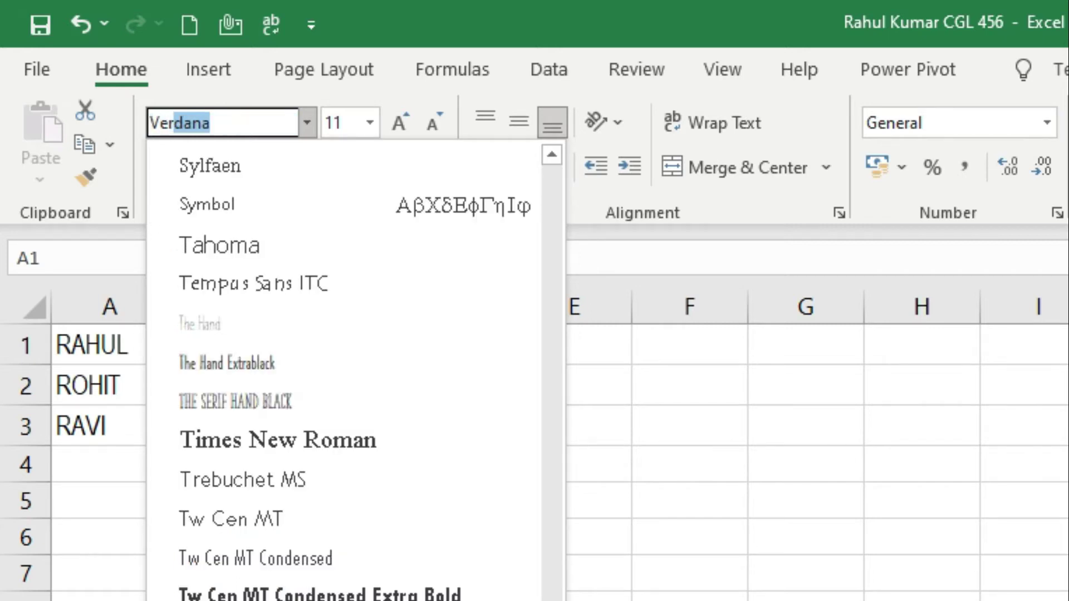
pyautogui.press('Return')
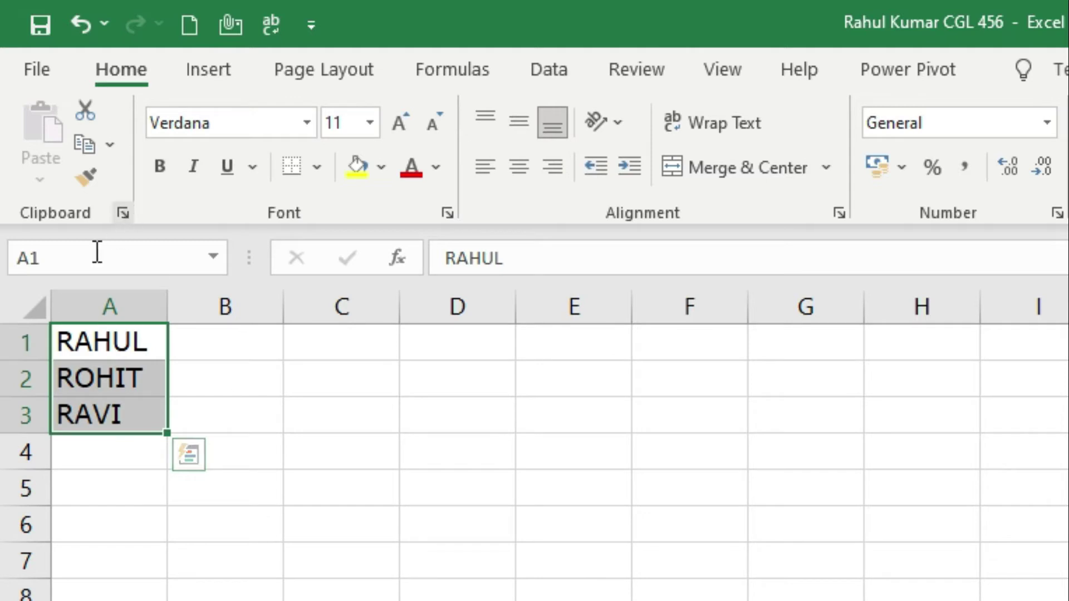
pyautogui.click(305, 559)
pyautogui.click(115, 335)
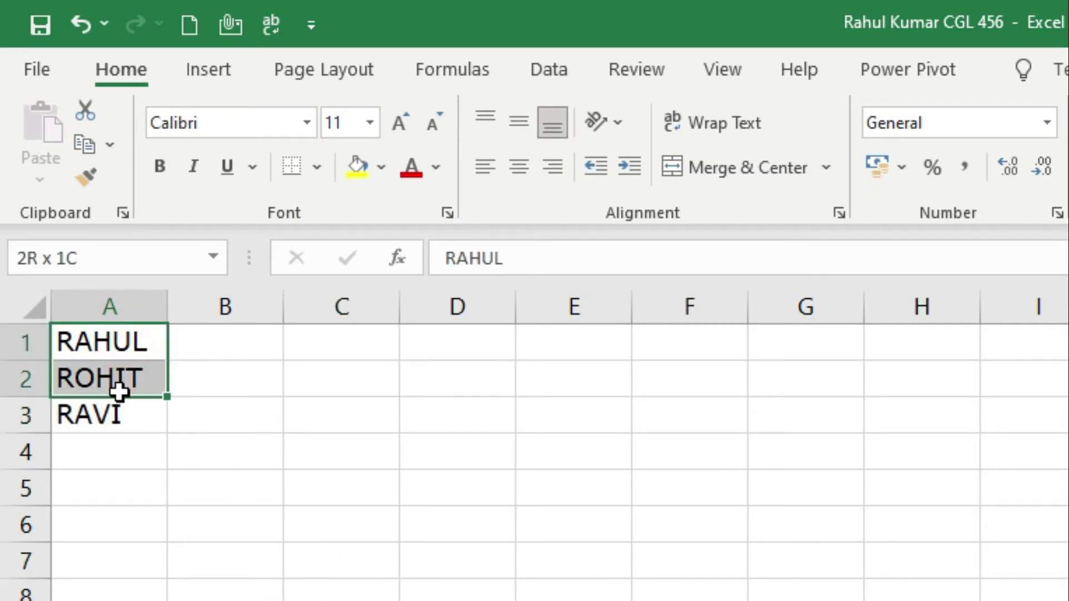
pyautogui.moveTo(116, 357); pyautogui.dragTo(119, 440)
# Step: Make RAHUL, ROHIT and RAVI bold and italic, leaving them without underline
pyautogui.click(160, 167)
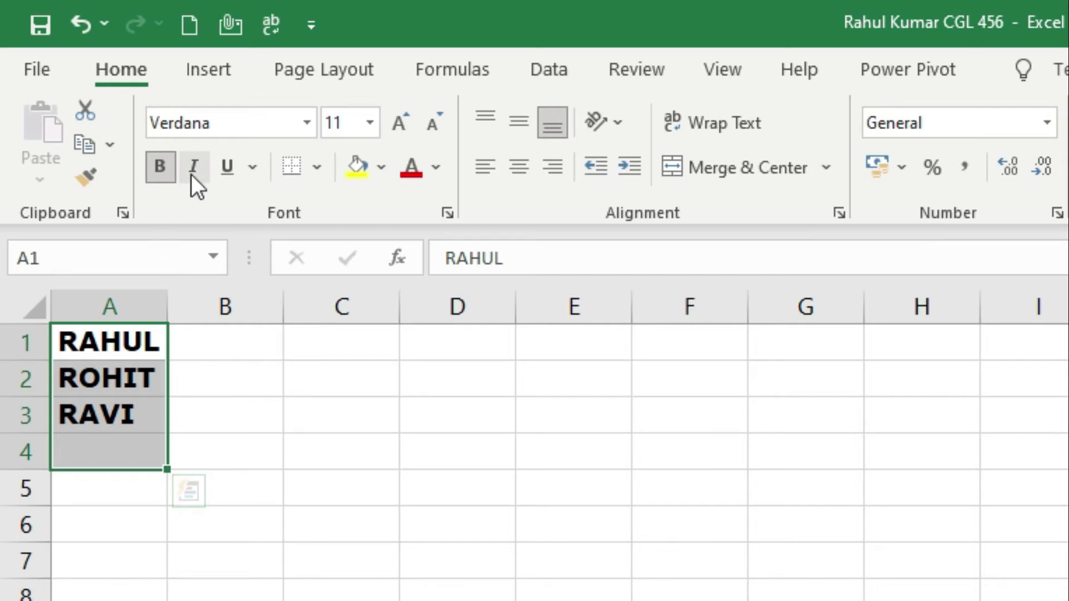
pyautogui.click(199, 170)
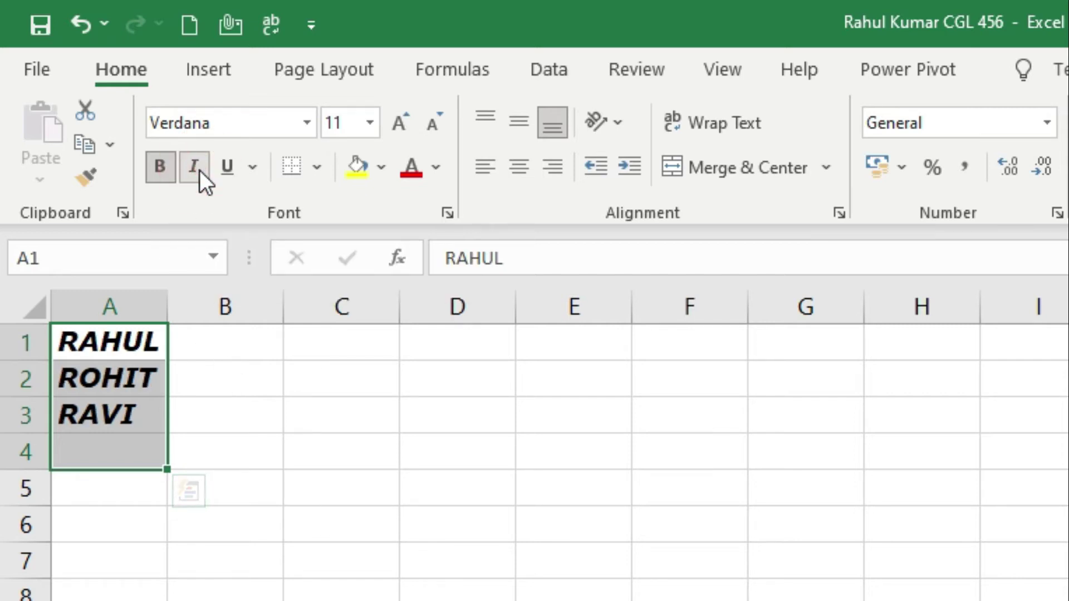
pyautogui.click(225, 168)
pyautogui.click(224, 168)
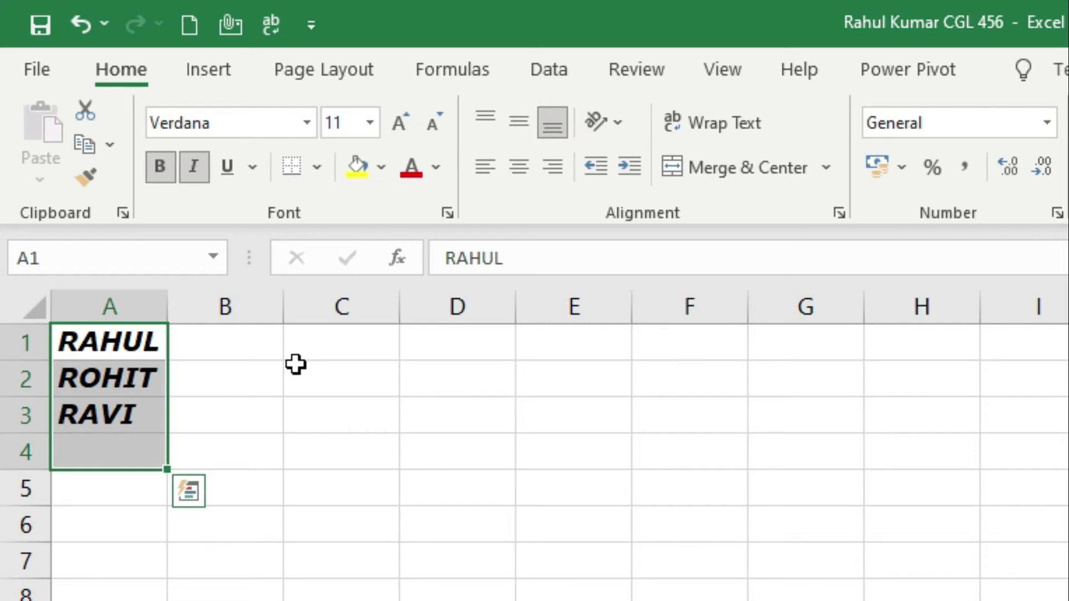
pyautogui.click(323, 532)
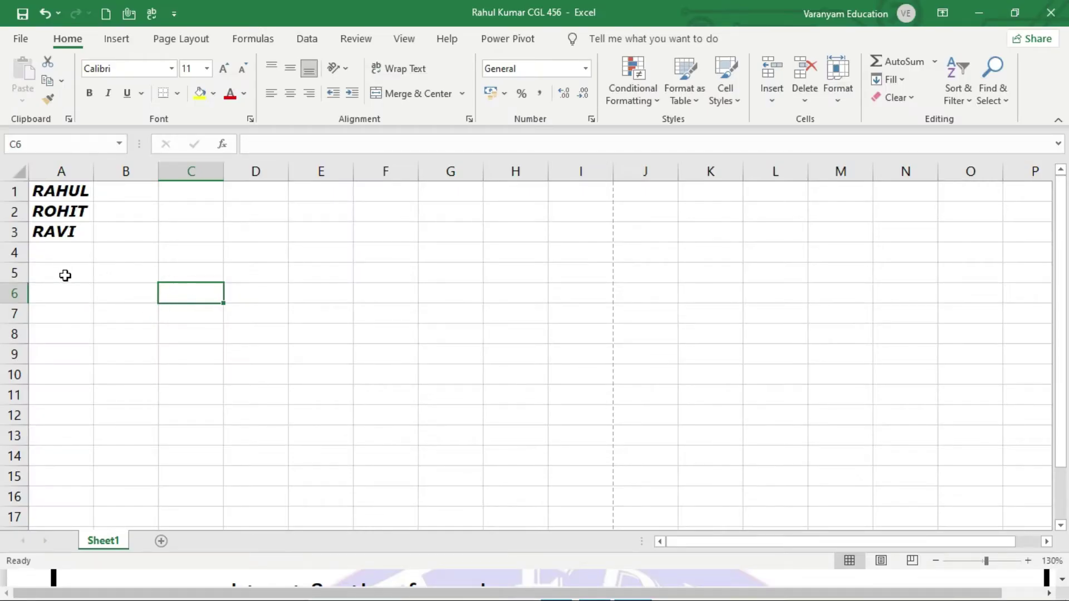
# Step: Merge and centre cells A5:F5 and type the title CPT EXAM
pyautogui.click(65, 275)
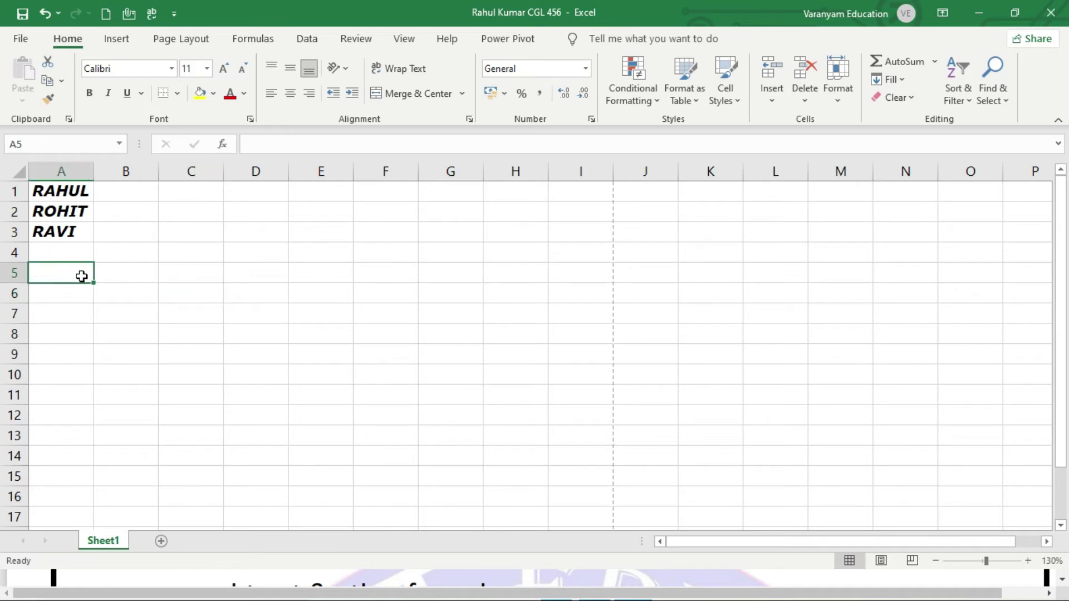
pyautogui.click(61, 273)
pyautogui.moveTo(63, 272); pyautogui.dragTo(390, 270)
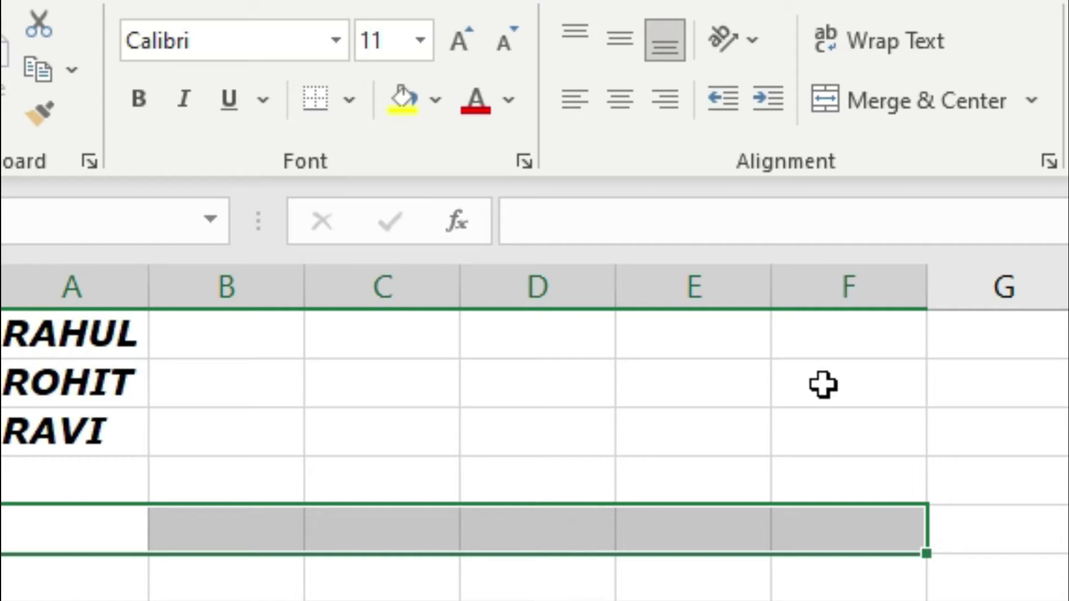
pyautogui.click(887, 115)
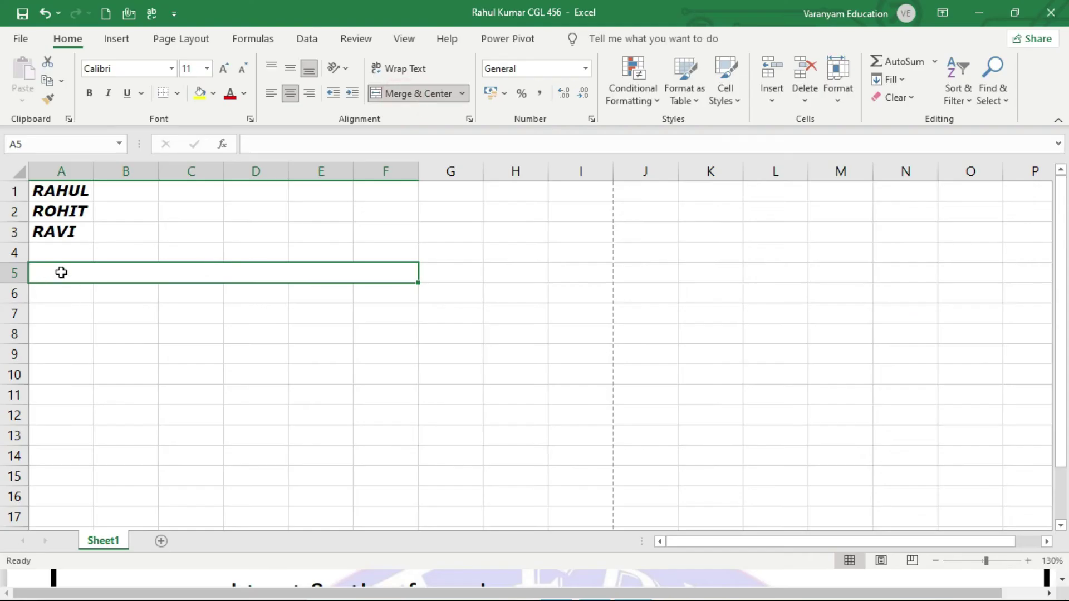
pyautogui.write('E')
pyautogui.press('BackSpace')
pyautogui.write('CPT')
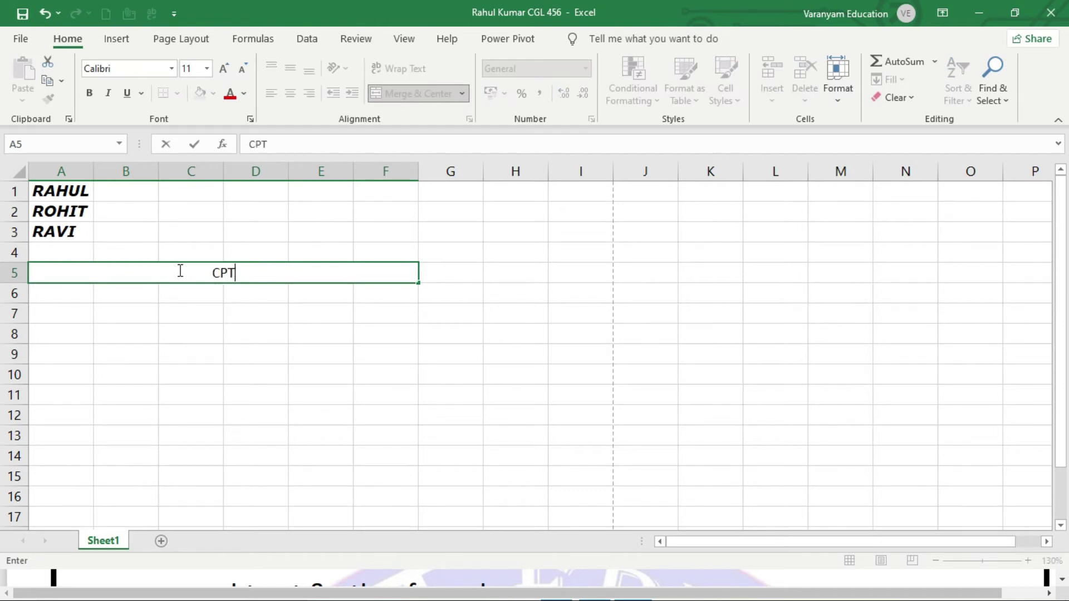
pyautogui.write(' EXAM')
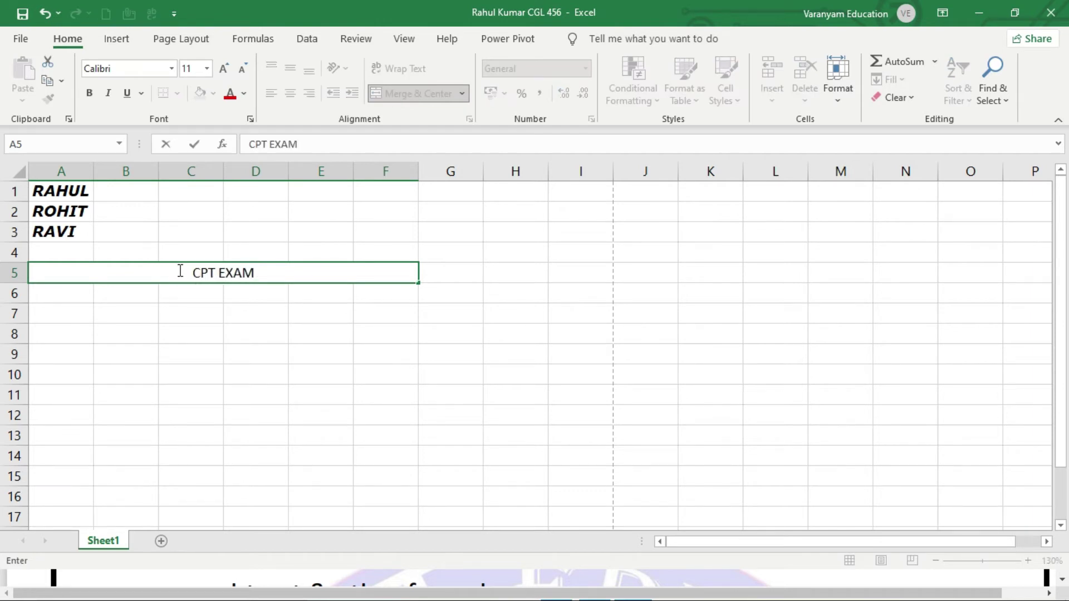
# Step: Commit the CPT EXAM title and change its font size from 16 to 15
pyautogui.click(206, 326)
pyautogui.click(206, 272)
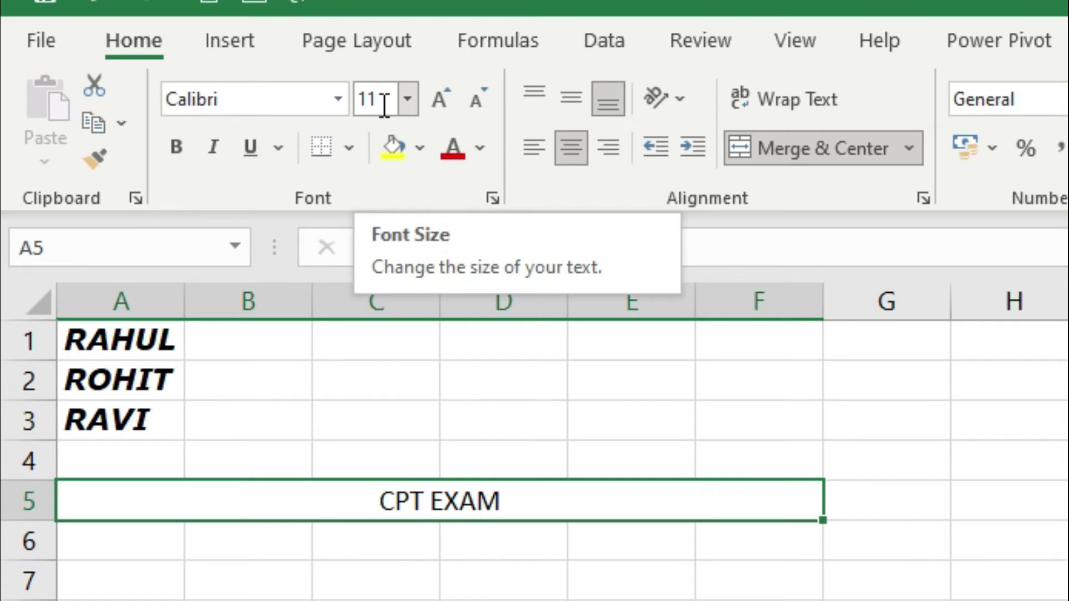
pyautogui.click(408, 100)
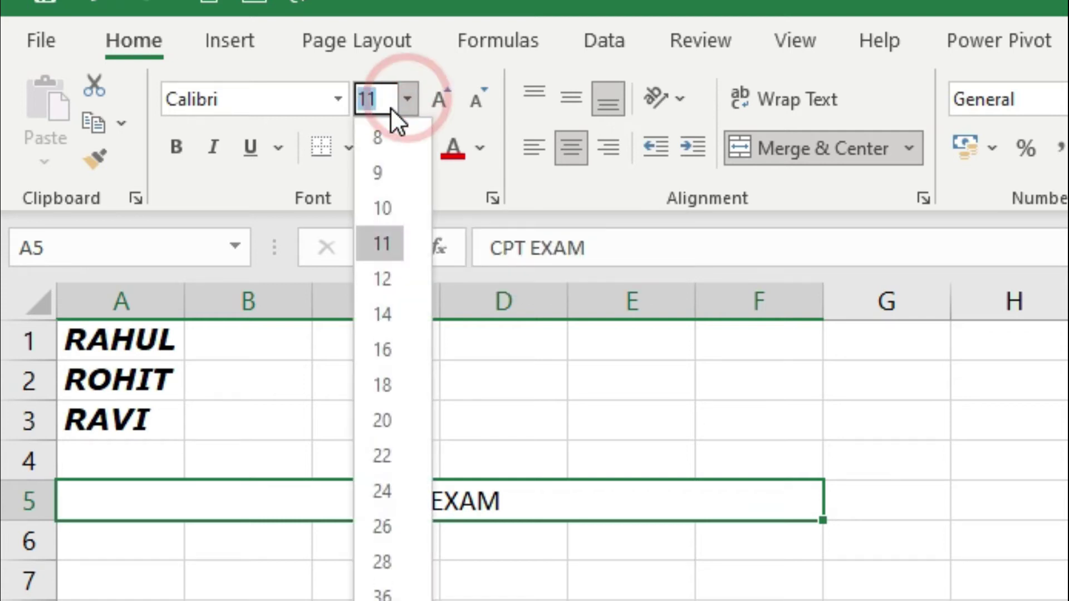
pyautogui.click(383, 351)
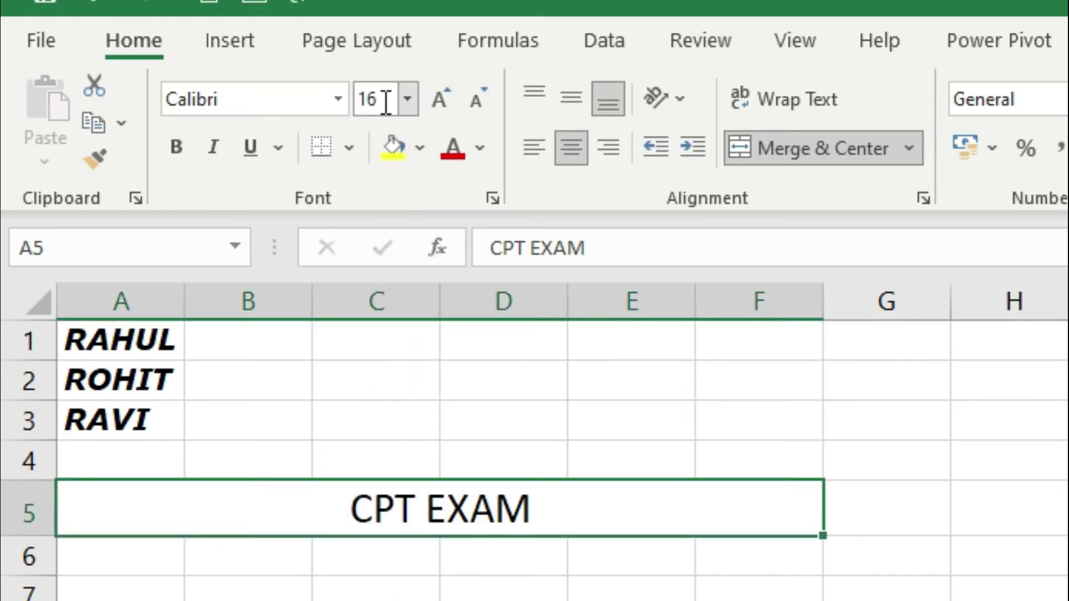
pyautogui.click(408, 98)
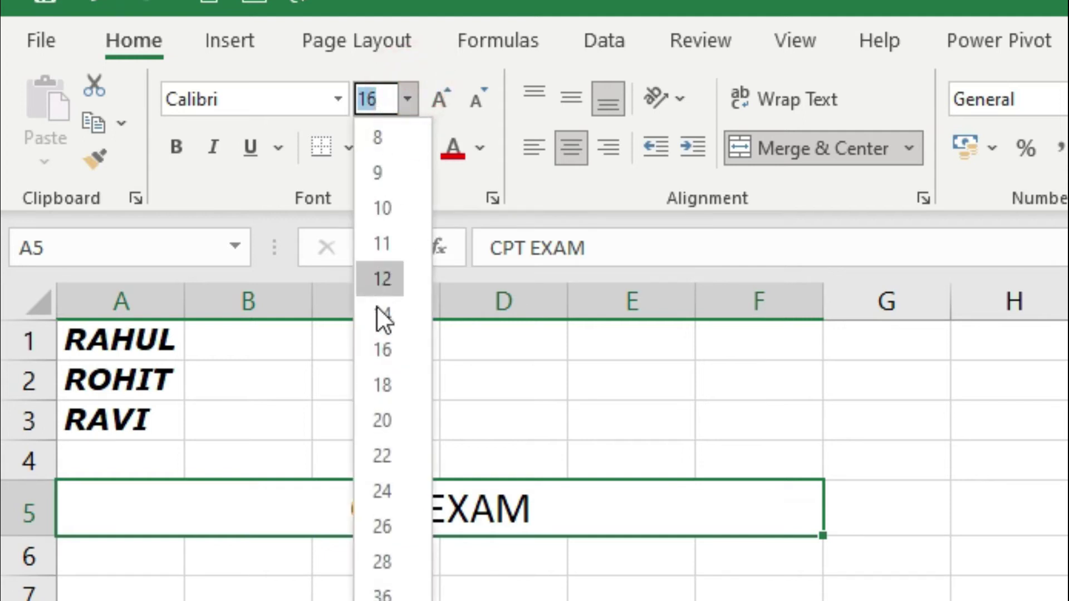
pyautogui.click(383, 101)
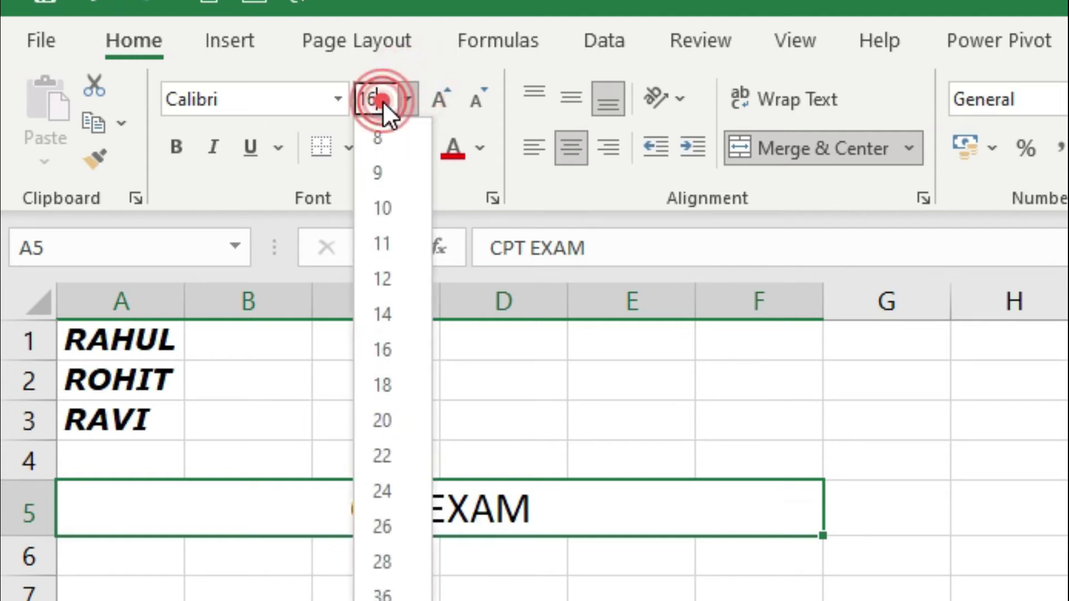
pyautogui.click(383, 101)
pyautogui.doubleClick(384, 100)
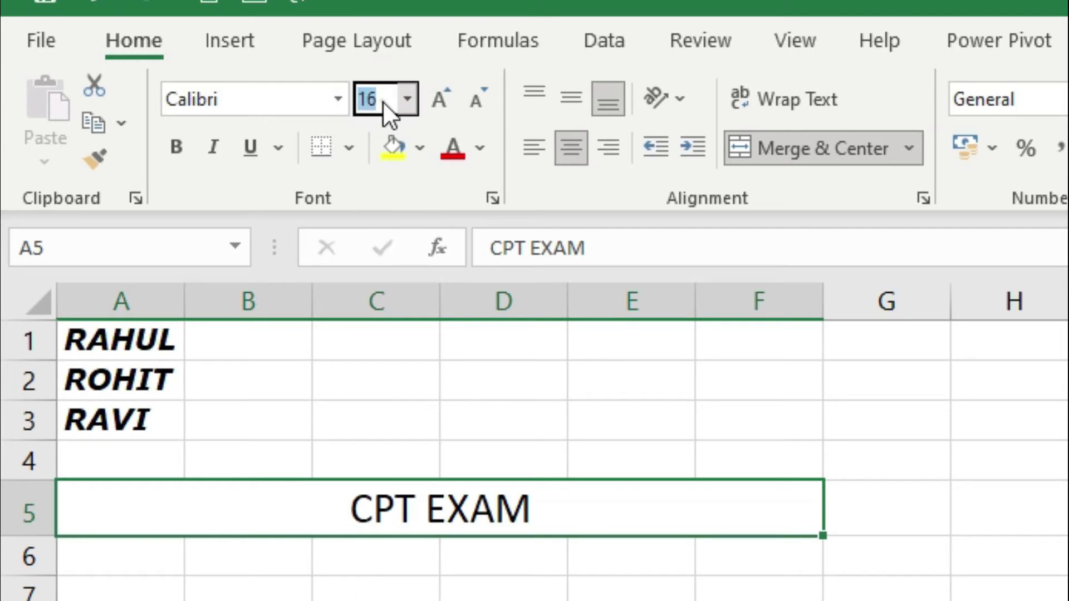
pyautogui.write('15')
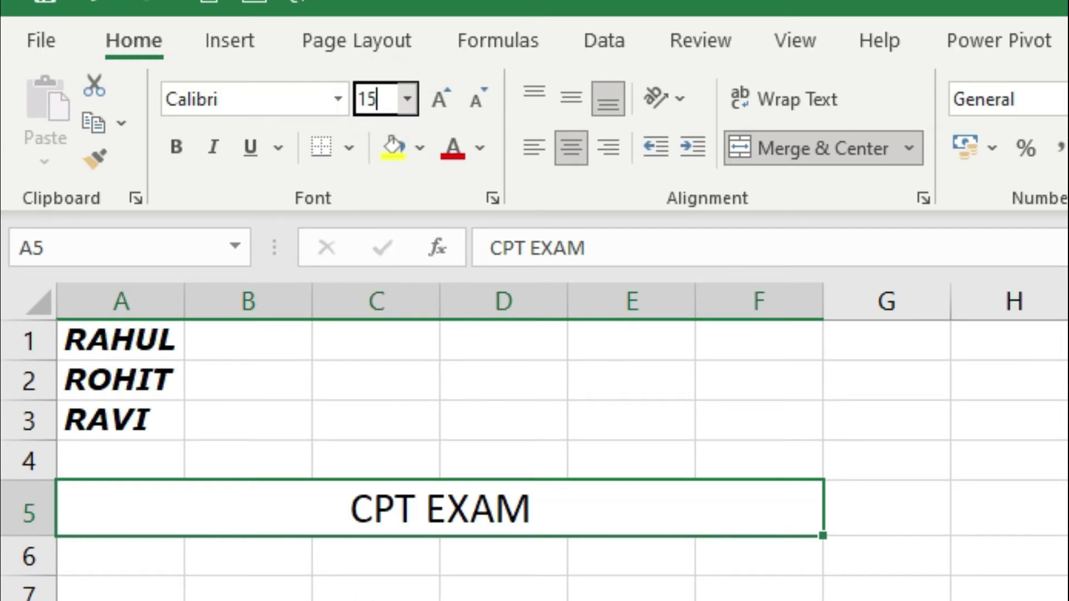
pyautogui.press('Return')
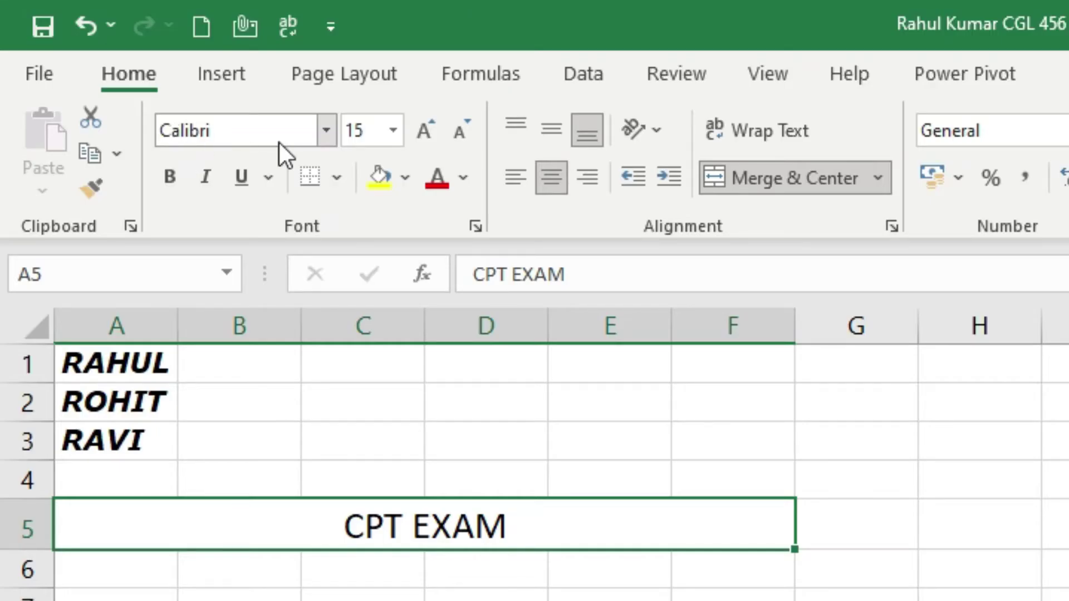
# Step: After trying Verdana and Arial Black, make the CPT EXAM title bold Times New Roman
pyautogui.click(214, 132)
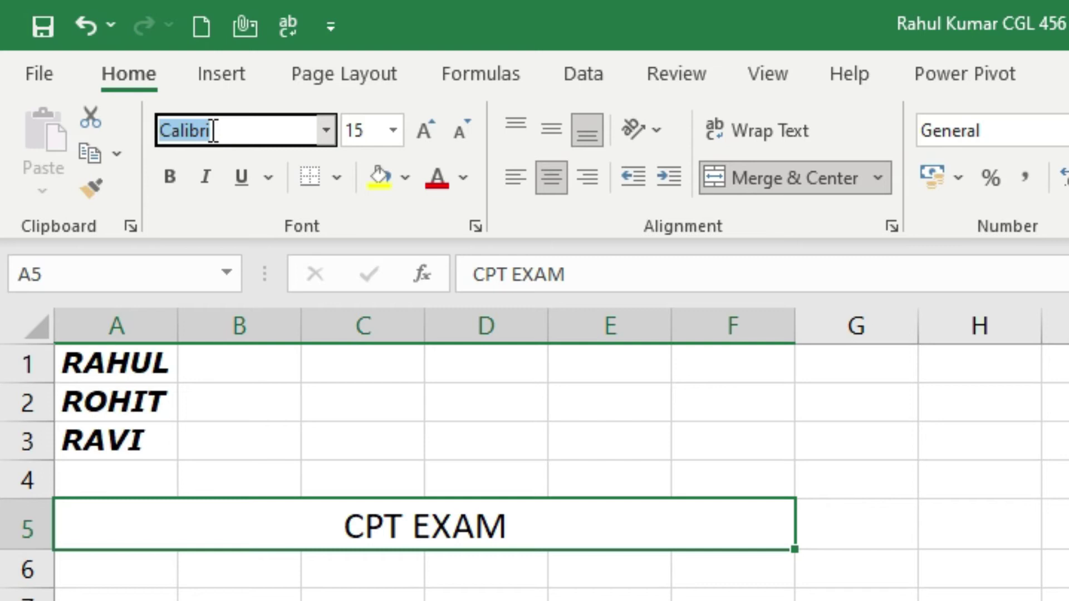
pyautogui.write('Verdana')
pyautogui.press('Return')
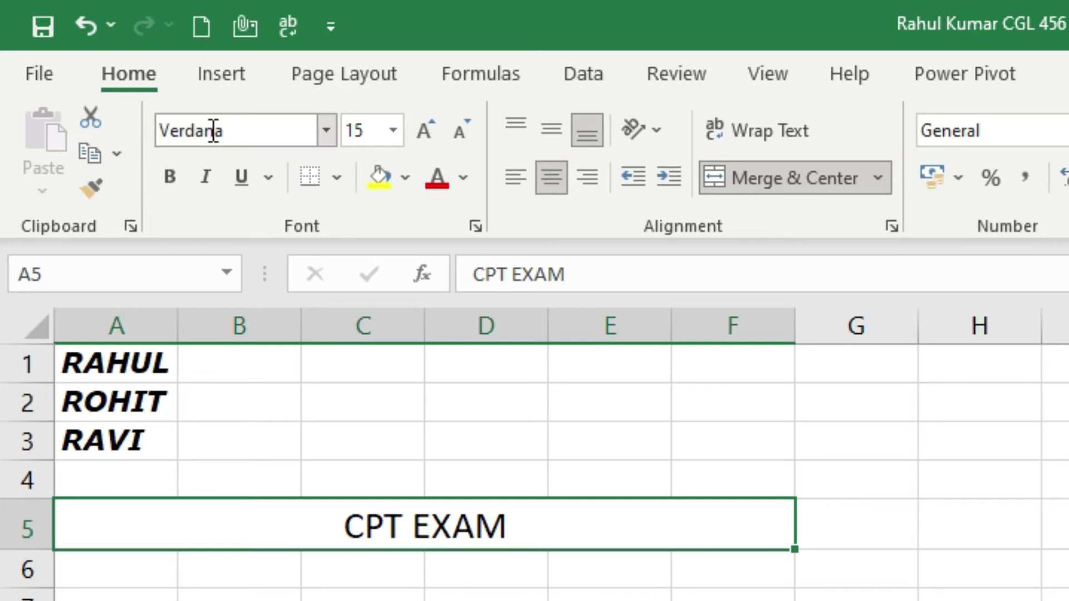
pyautogui.click(213, 131)
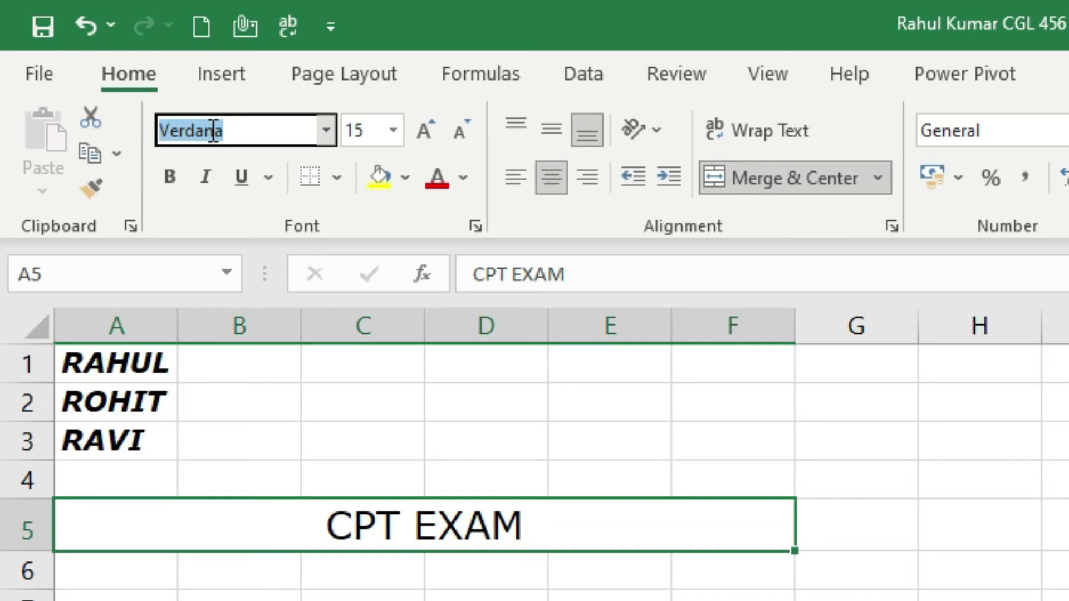
pyautogui.write('Arial B')
pyautogui.press('Return')
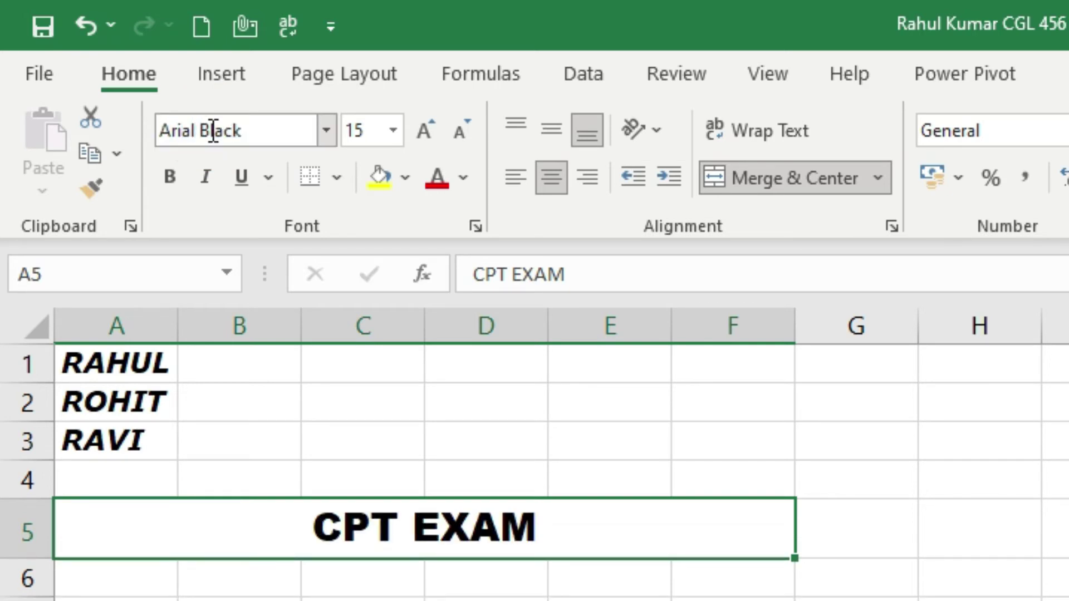
pyautogui.click(213, 130)
pyautogui.write('Times New Roman')
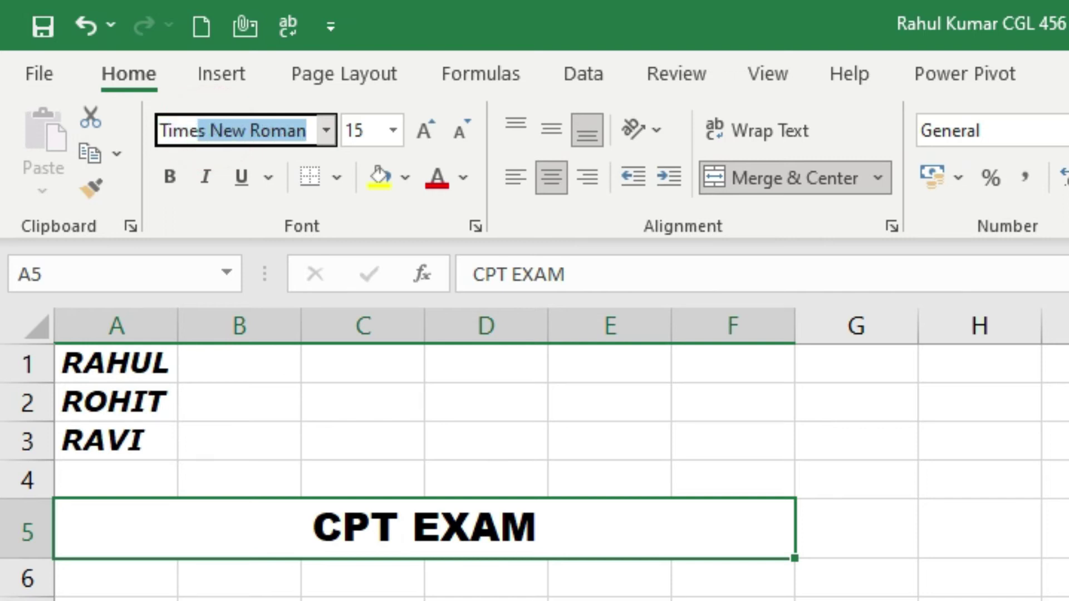
pyautogui.press('Return')
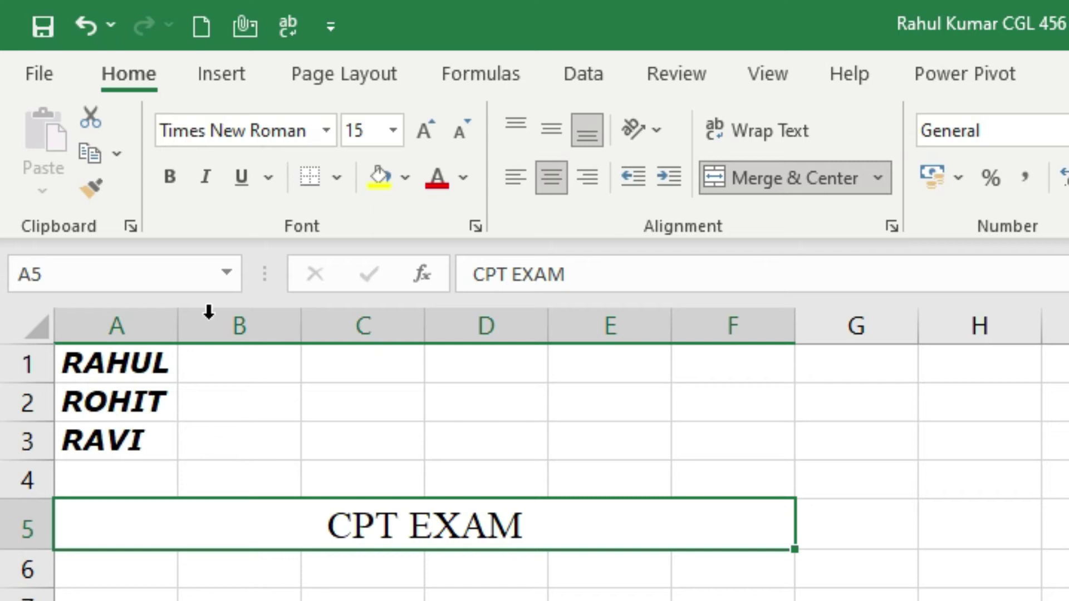
pyautogui.click(170, 178)
# Step: Underline the CPT EXAM title across A5:F5 and deselect it
pyautogui.click(239, 177)
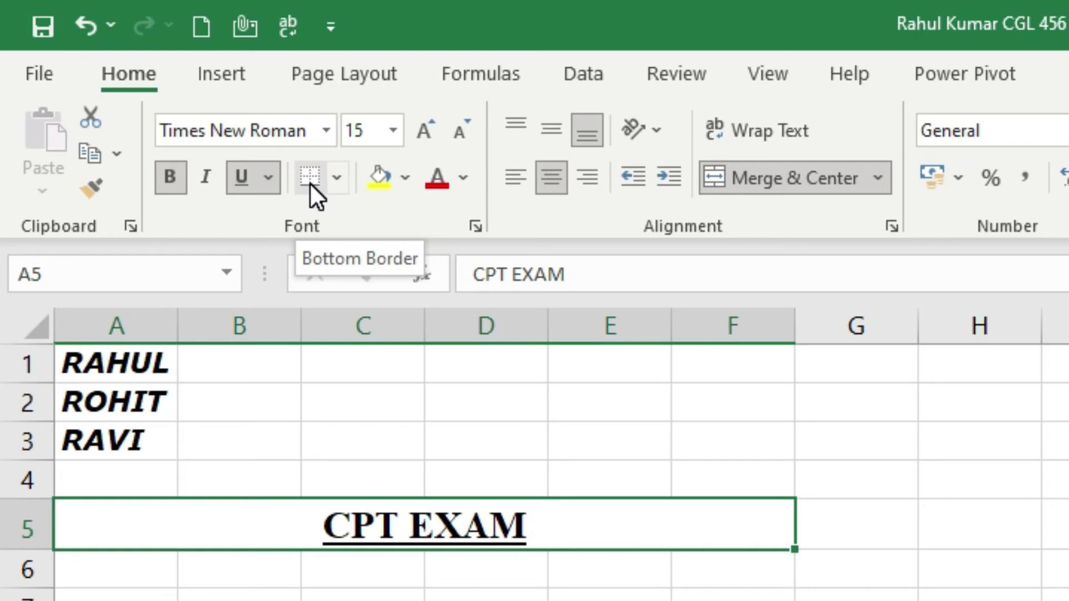
pyautogui.click(399, 591)
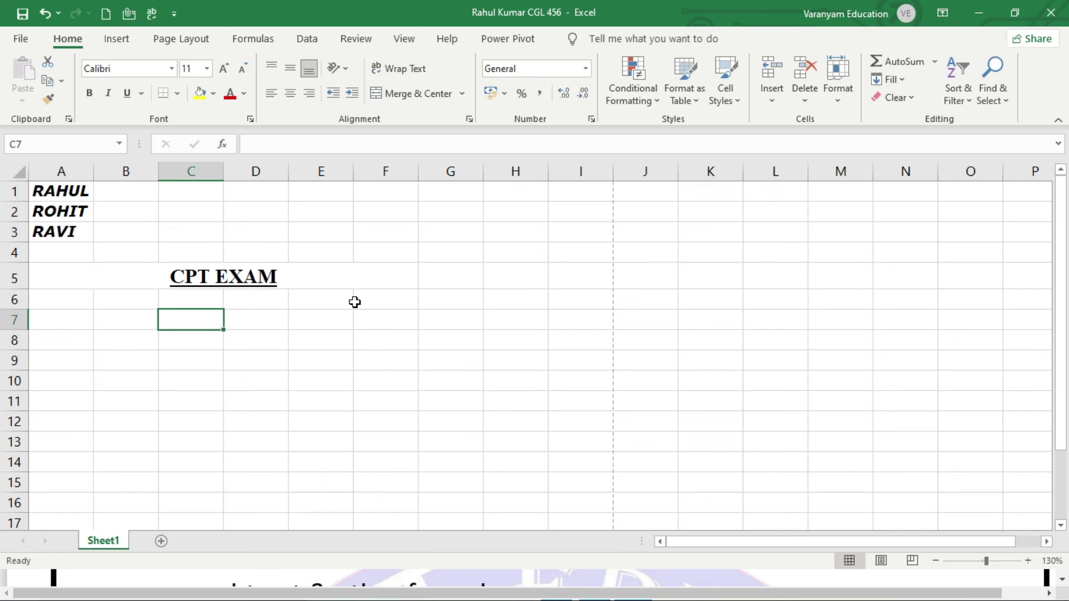
pyautogui.hotkey('ctrl', 'p')
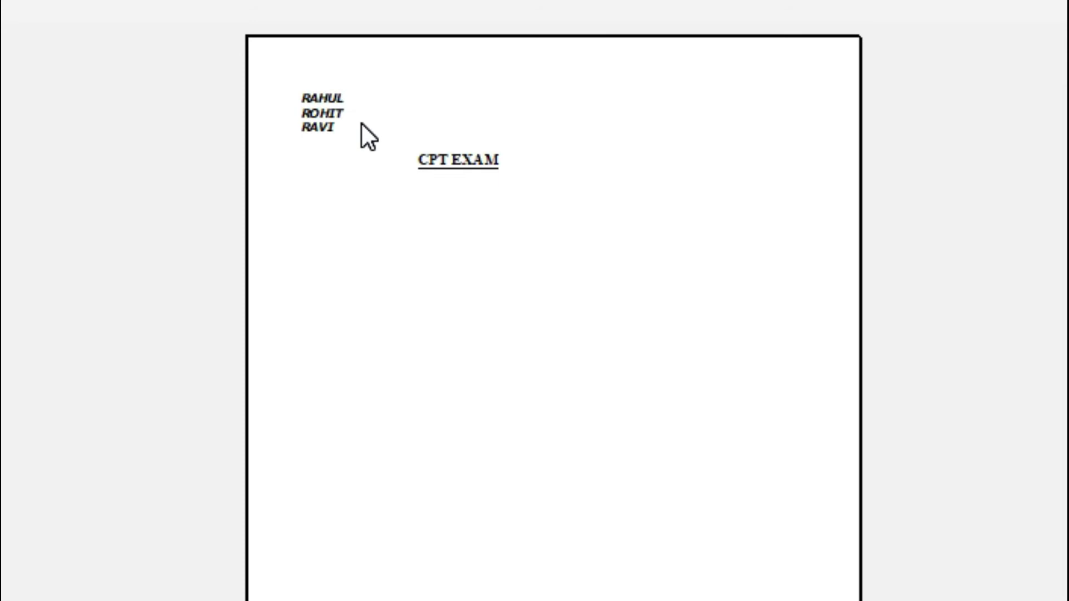
pyautogui.press('Escape')
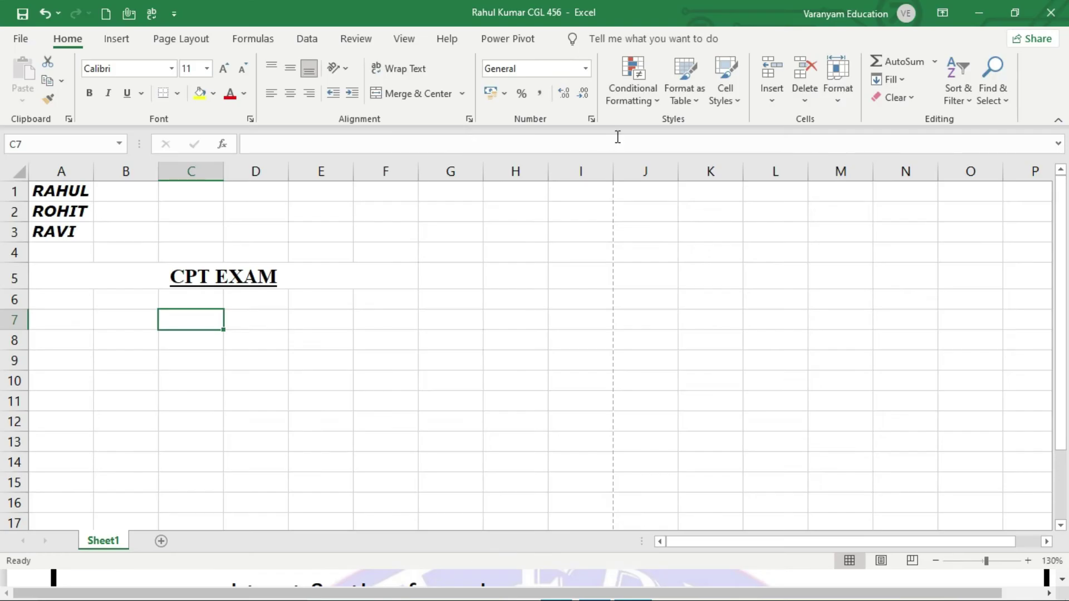
# Step: Apply All Borders to the A1:I17 block so every cell shows a grid
pyautogui.moveTo(62, 193); pyautogui.dragTo(161, 196)
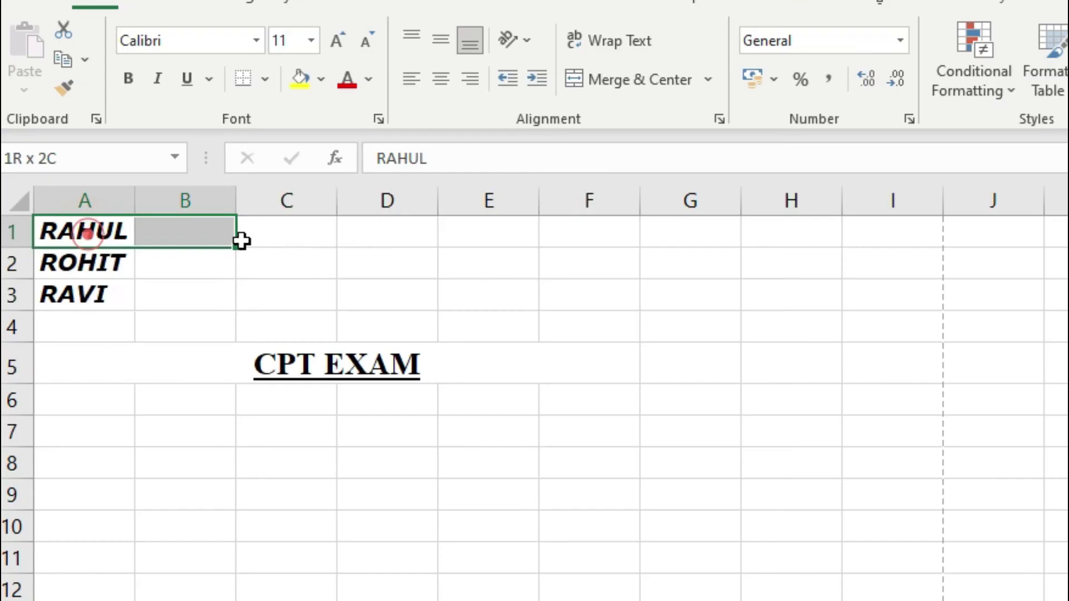
pyautogui.moveTo(240, 240)
pyautogui.mouseDown()
pyautogui.moveTo(678, 334)
pyautogui.moveTo(818, 486)
pyautogui.moveTo(902, 600)
pyautogui.mouseUp()
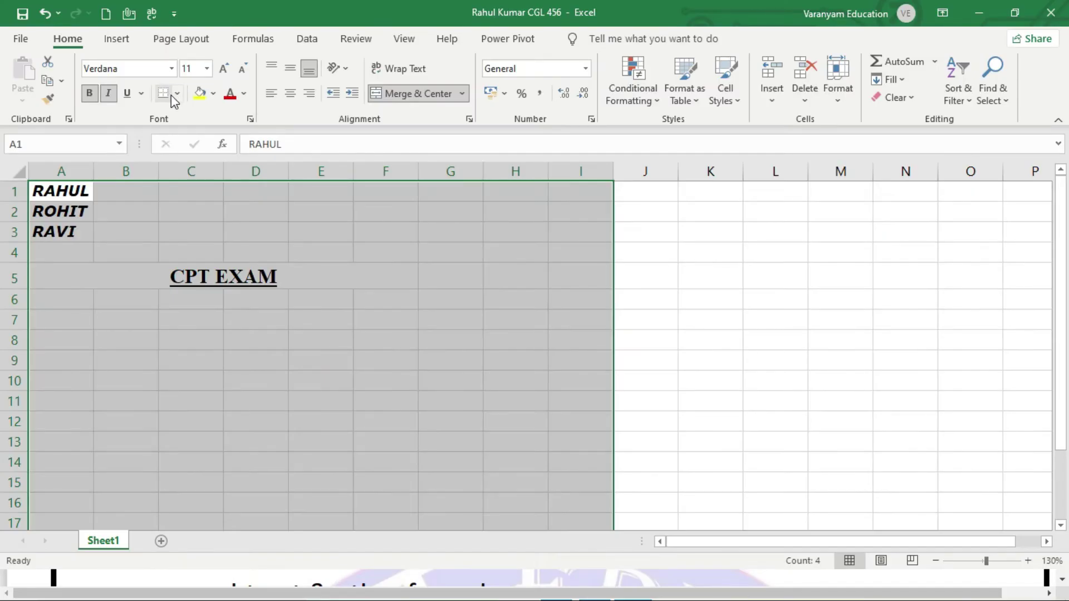
pyautogui.click(177, 93)
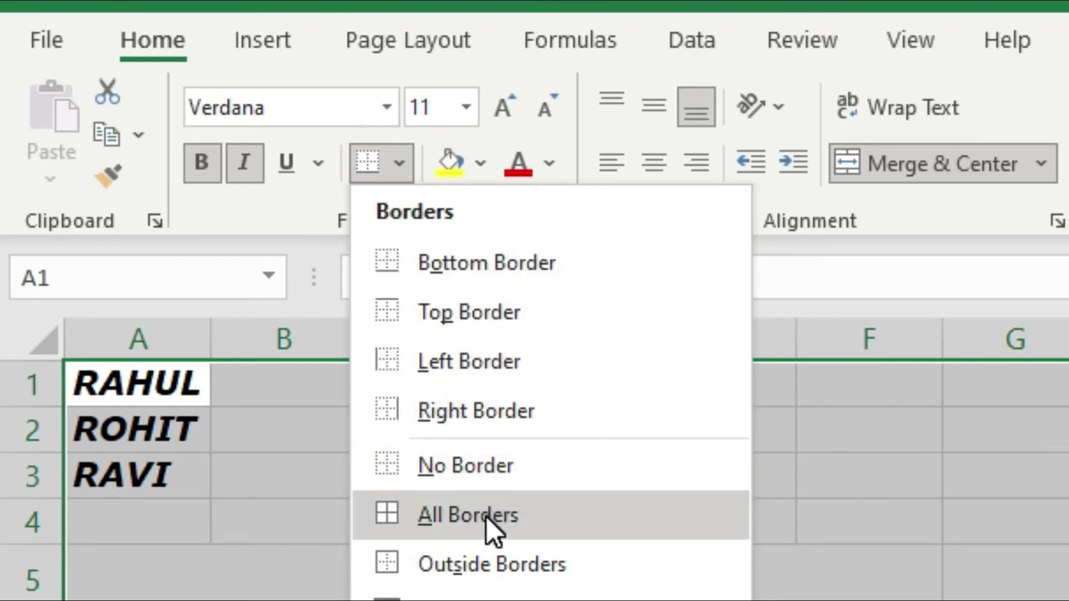
pyautogui.click(425, 514)
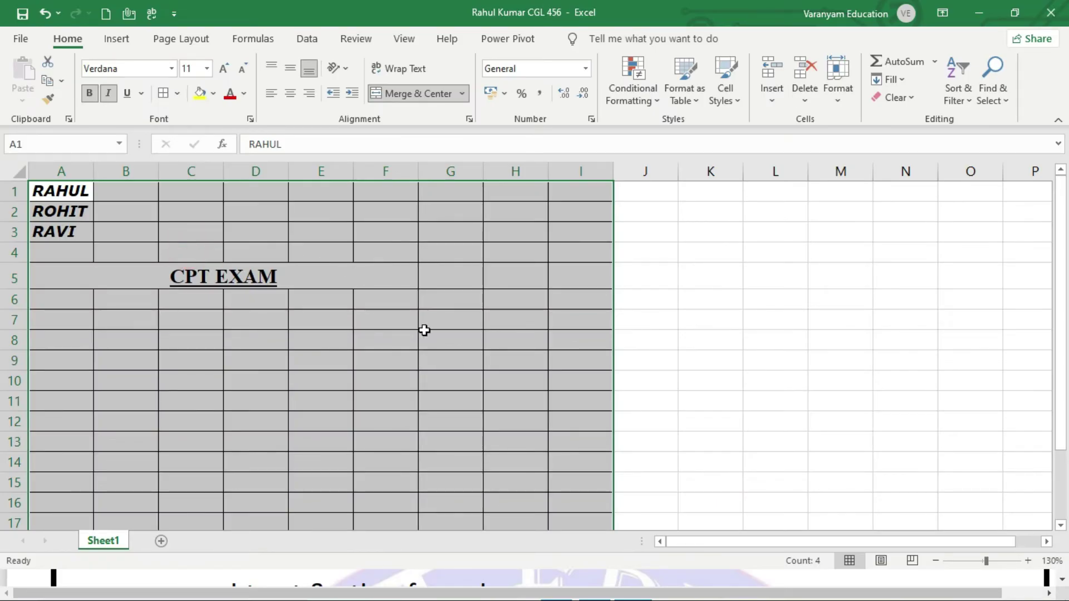
pyautogui.click(423, 330)
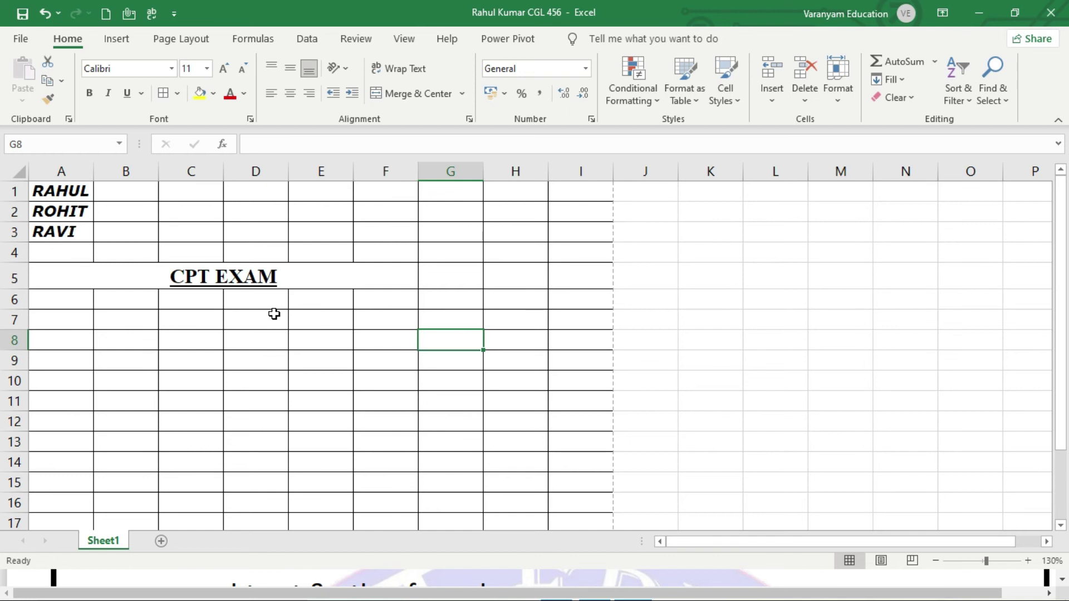
pyautogui.hotkey('ctrl', 'p')
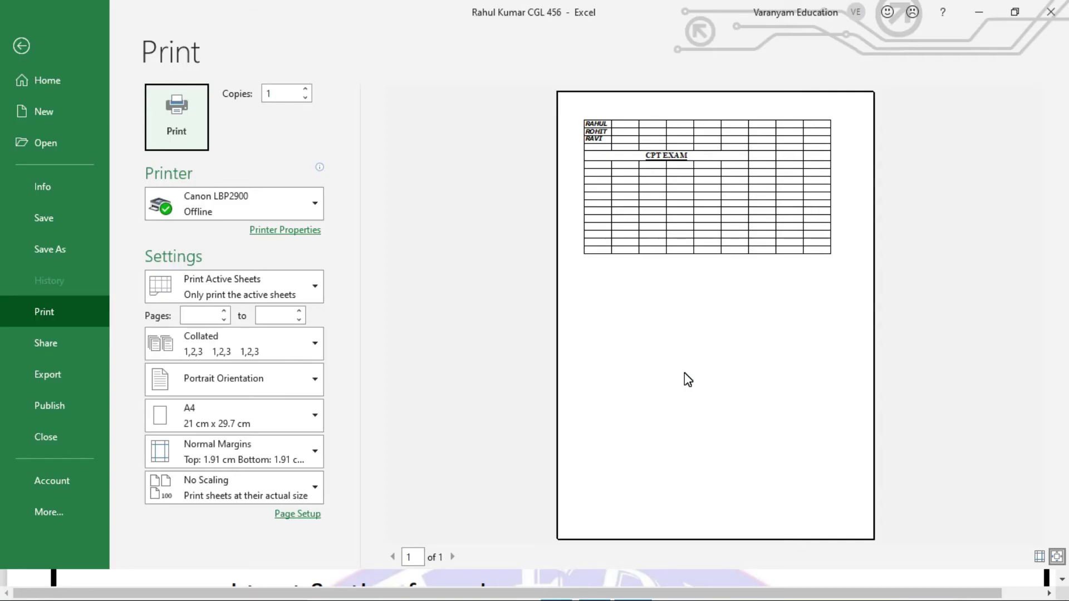
pyautogui.press('Escape')
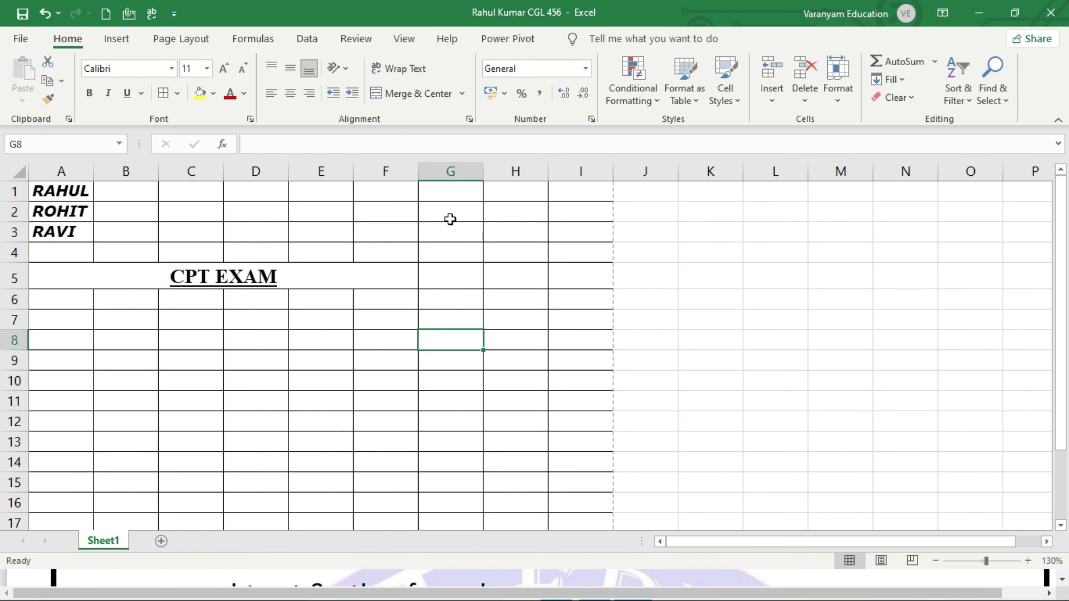
# Step: Give cells G1:G14 a grey fill colour
pyautogui.moveTo(446, 191); pyautogui.dragTo(450, 404)
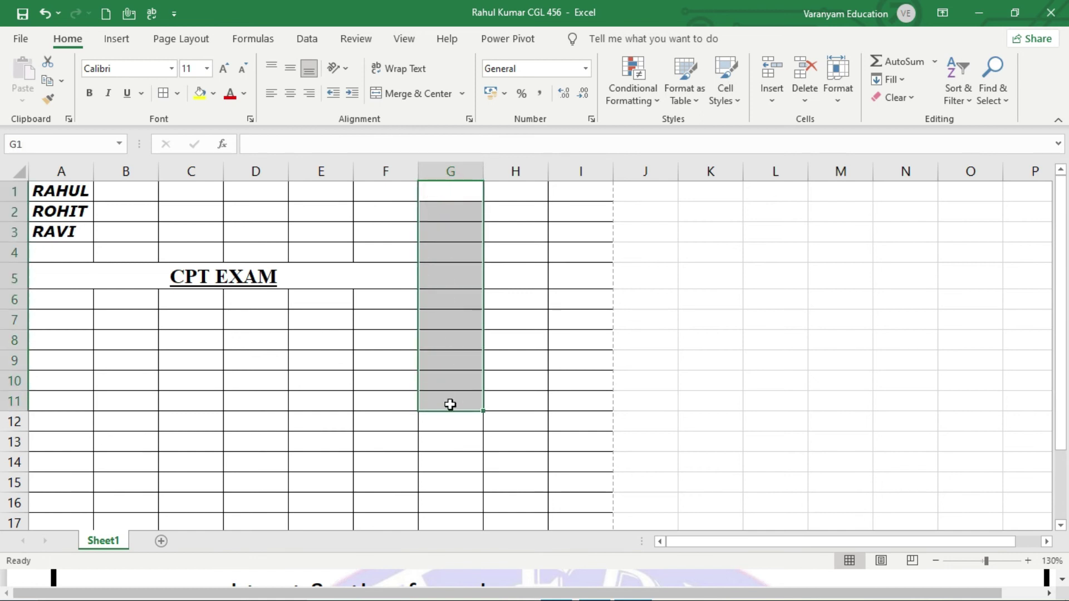
pyautogui.moveTo(461, 195); pyautogui.dragTo(460, 445)
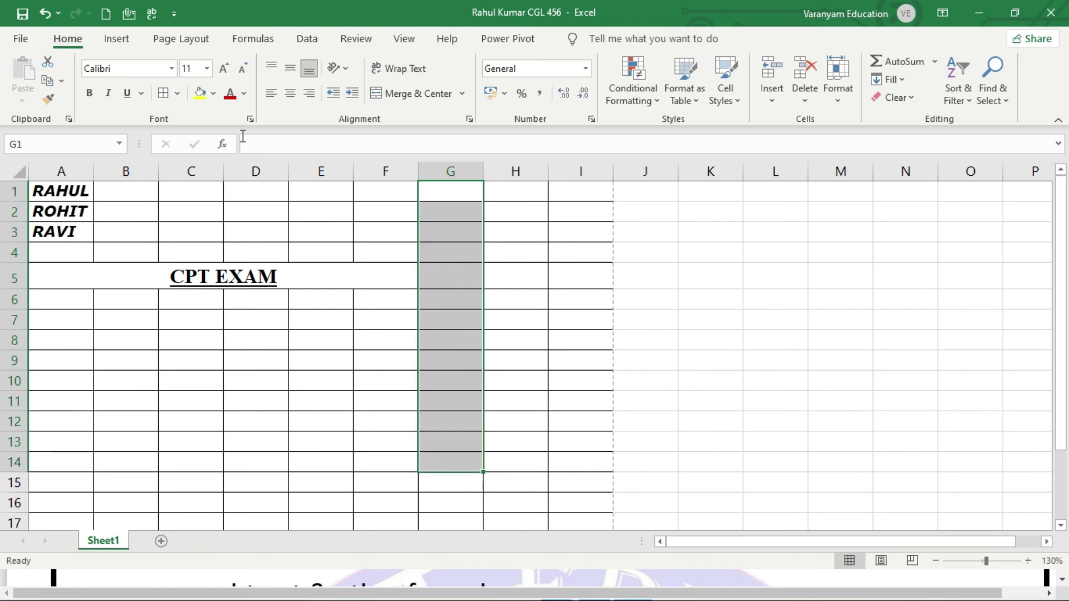
pyautogui.click(214, 93)
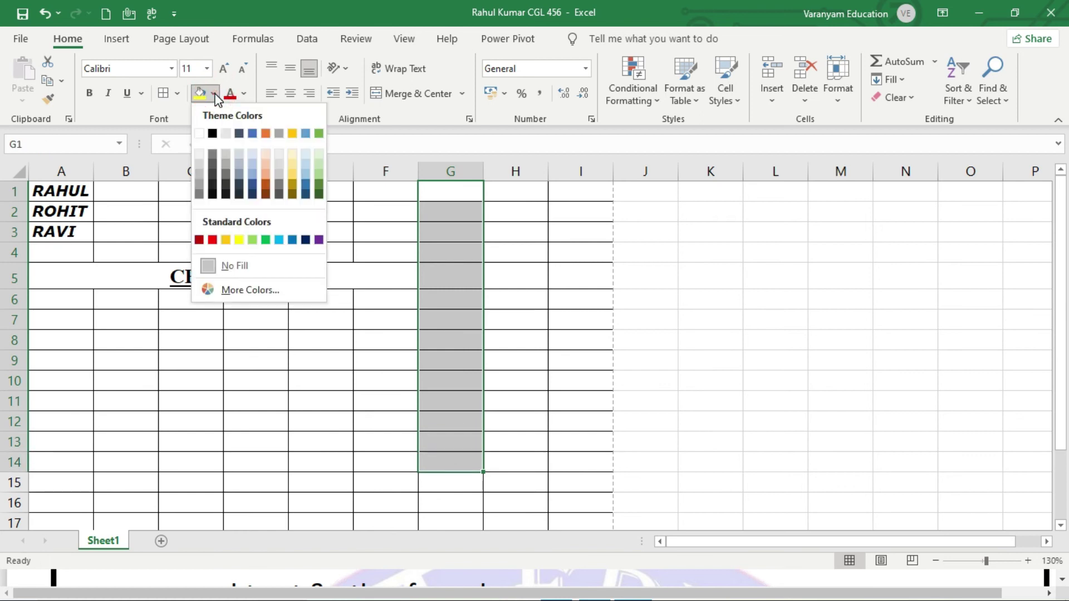
pyautogui.click(228, 160)
pyautogui.click(534, 271)
pyautogui.moveTo(253, 380); pyautogui.dragTo(321, 381)
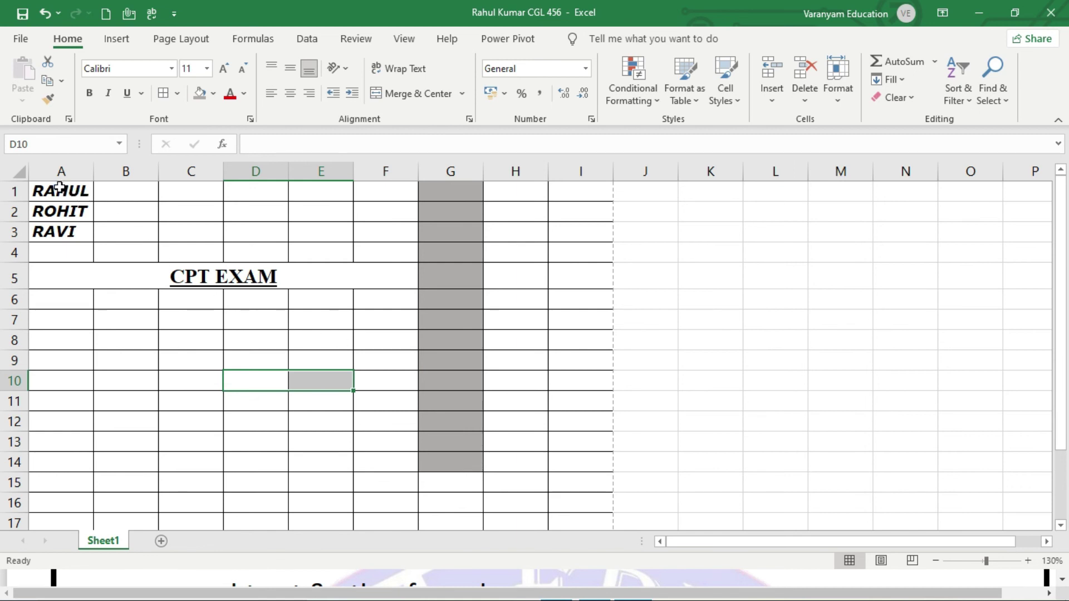
# Step: Change the font colour of the three names in A1:A3 to standard Red
pyautogui.moveTo(61, 190); pyautogui.dragTo(66, 232)
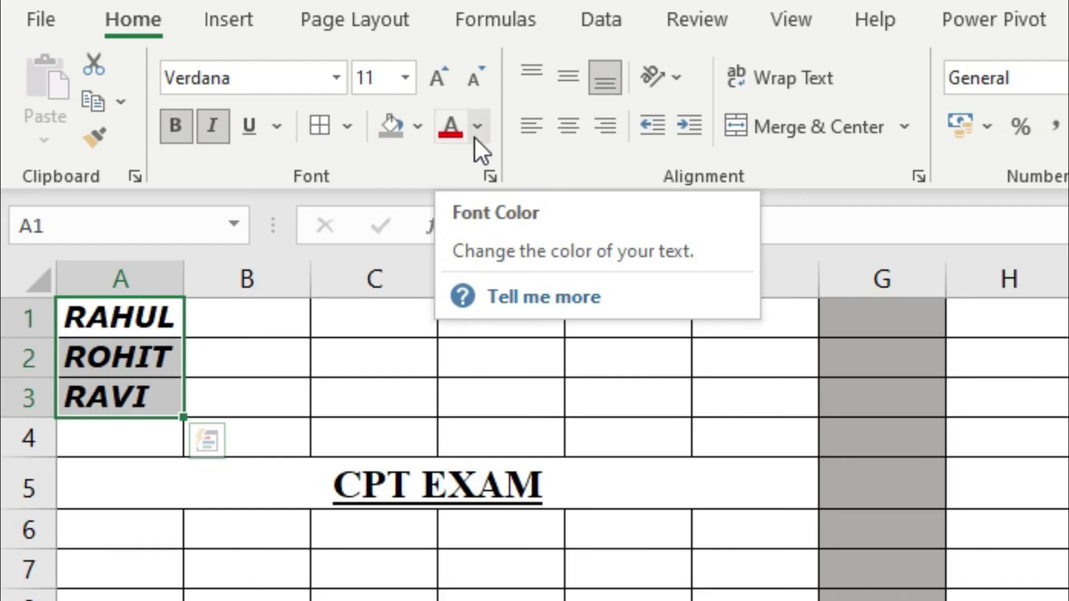
pyautogui.click(477, 126)
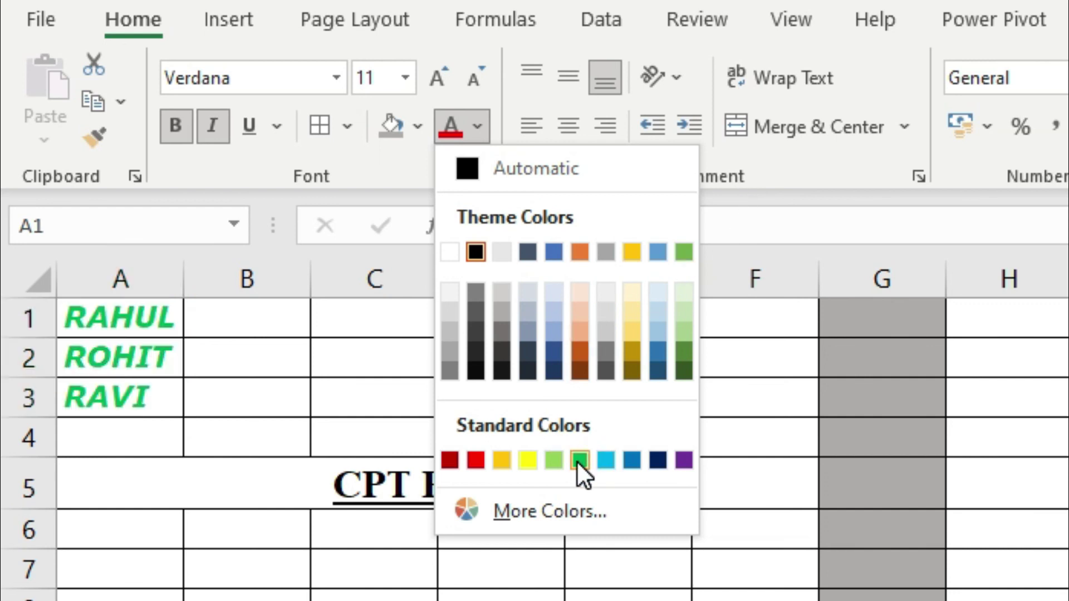
pyautogui.click(474, 460)
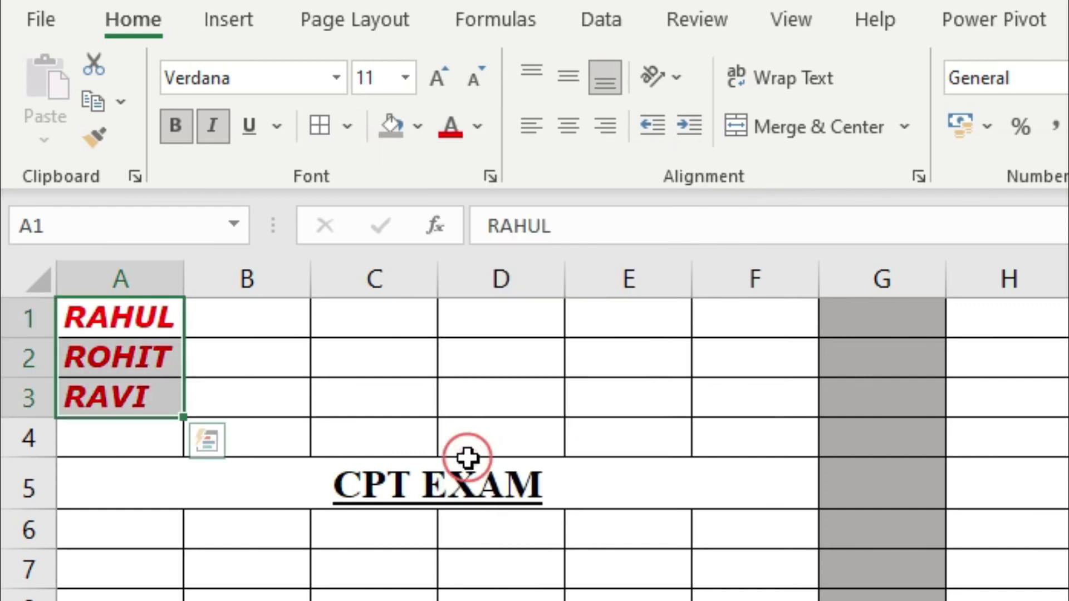
pyautogui.click(503, 599)
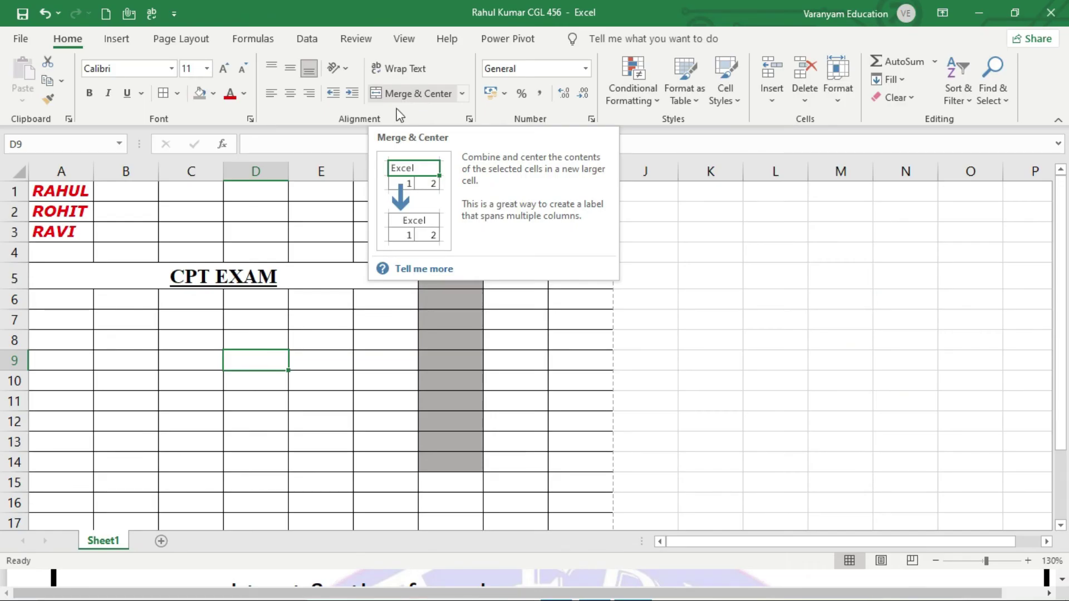
pyautogui.click(277, 376)
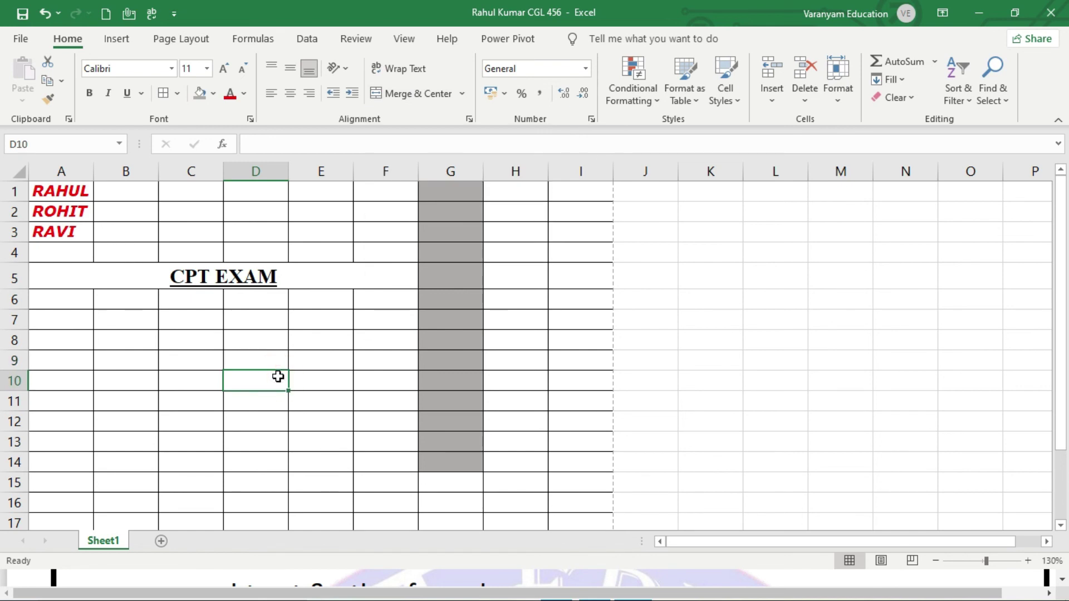